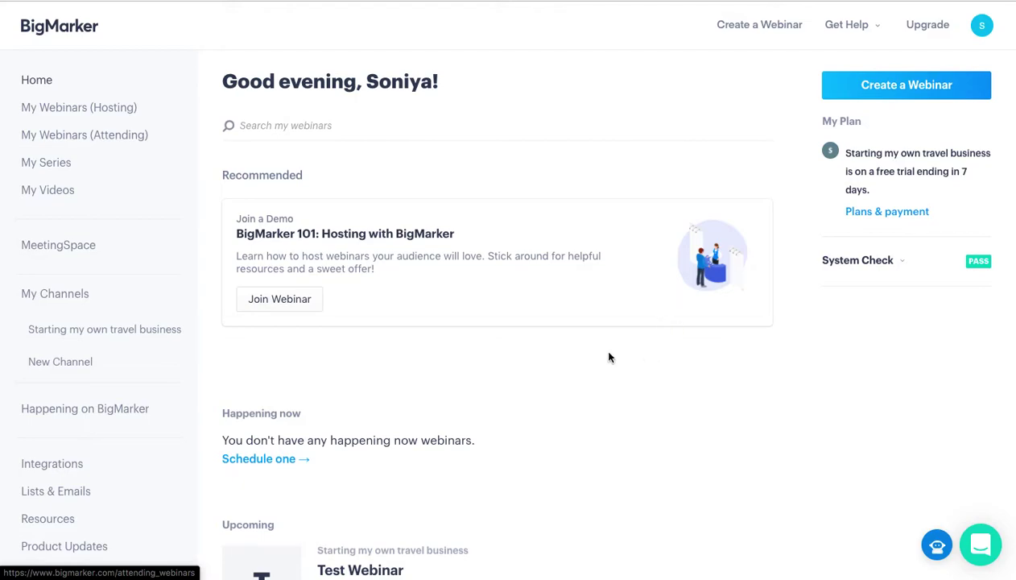
# Scroll through the home dashboard, then reload it.
pyautogui.scroll(-5, 608, 355)
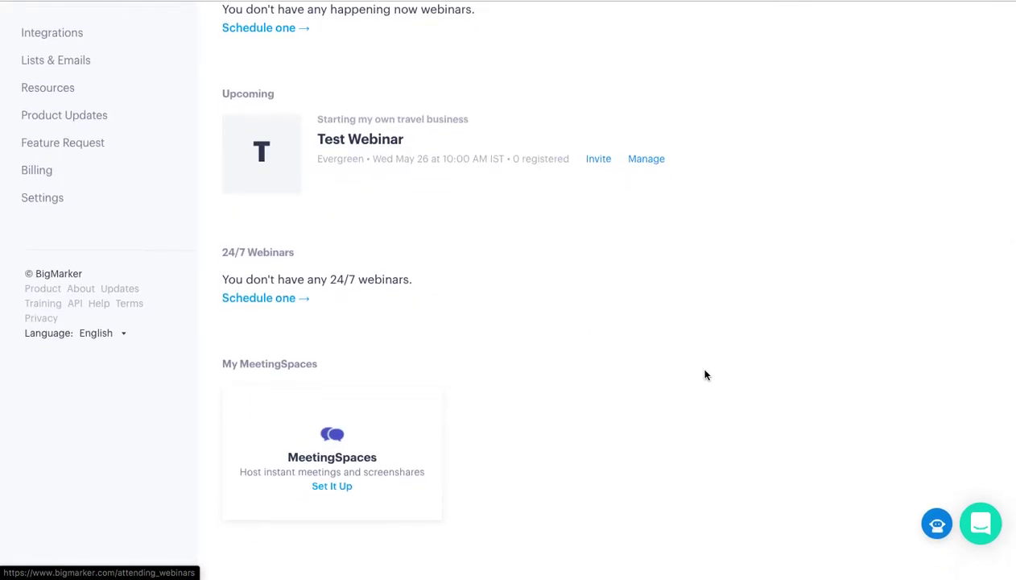
pyautogui.scroll(5, 789, 288)
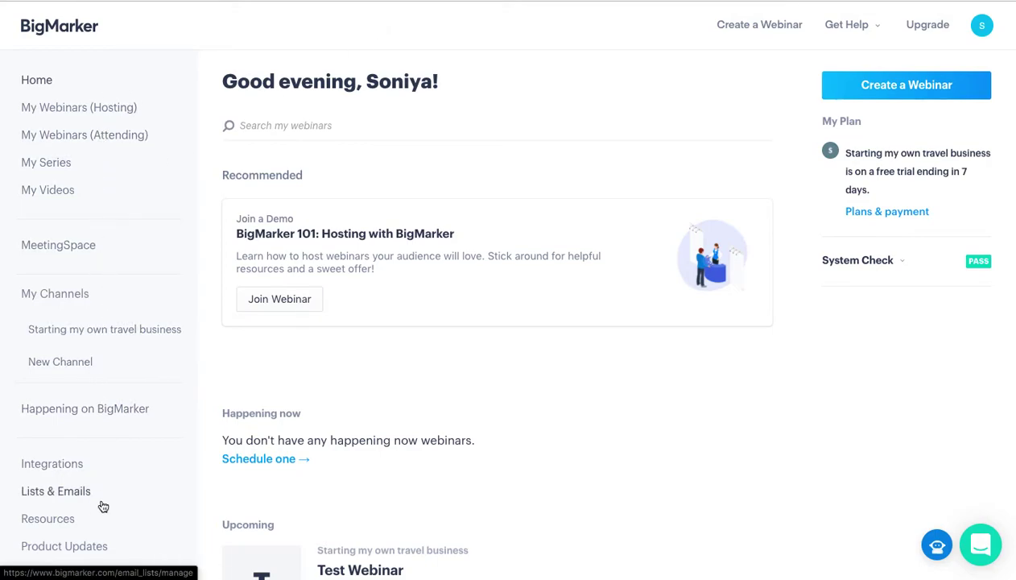
pyautogui.scroll(-3, 102, 505)
pyautogui.scroll(4, 103, 506)
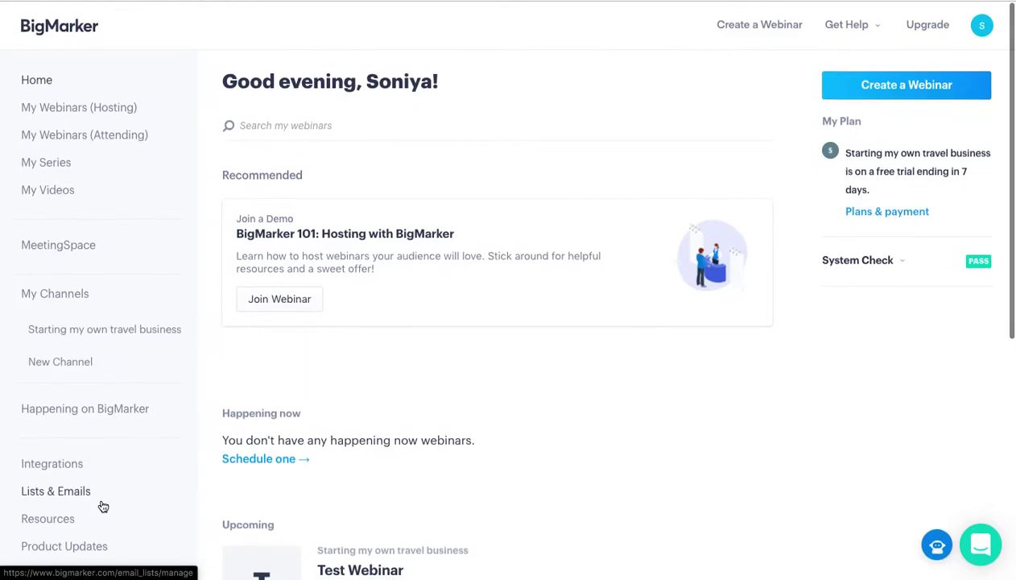
pyautogui.click(37, 83)
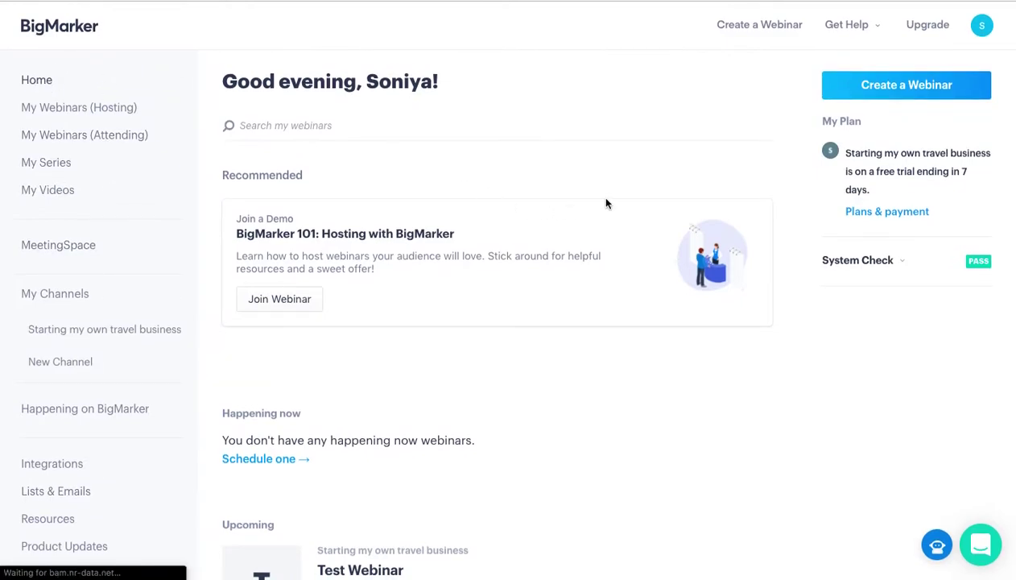
# Review My Webinars (Hosting), then switch to the empty My Webinars (Attending) list.
pyautogui.click(72, 114)
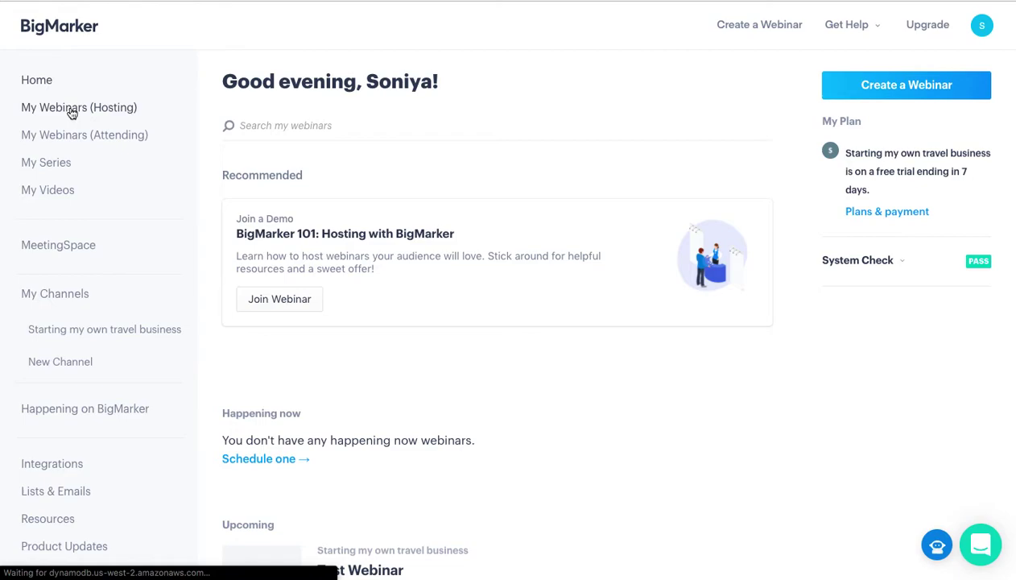
pyautogui.click(77, 107)
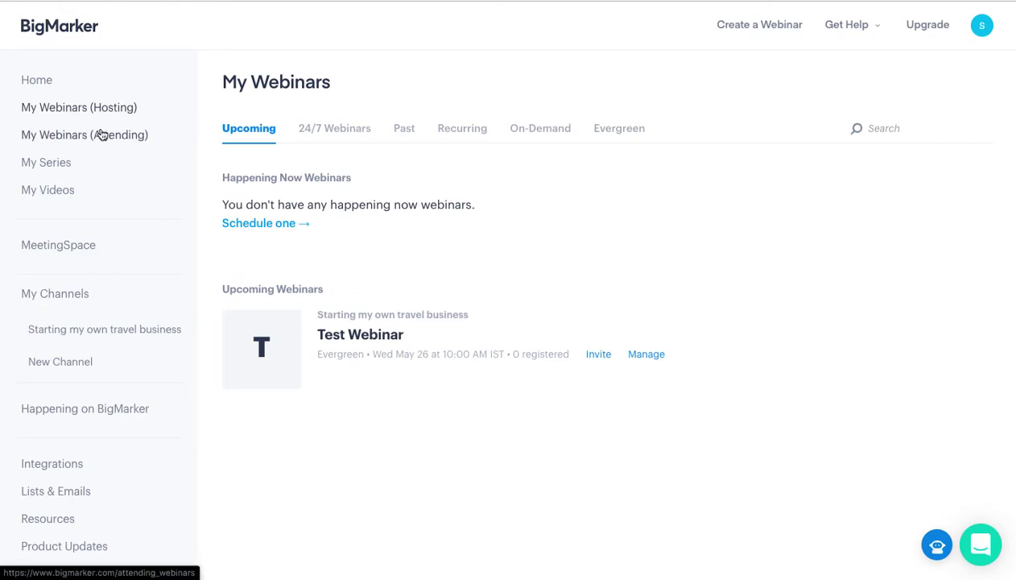
pyautogui.click(68, 135)
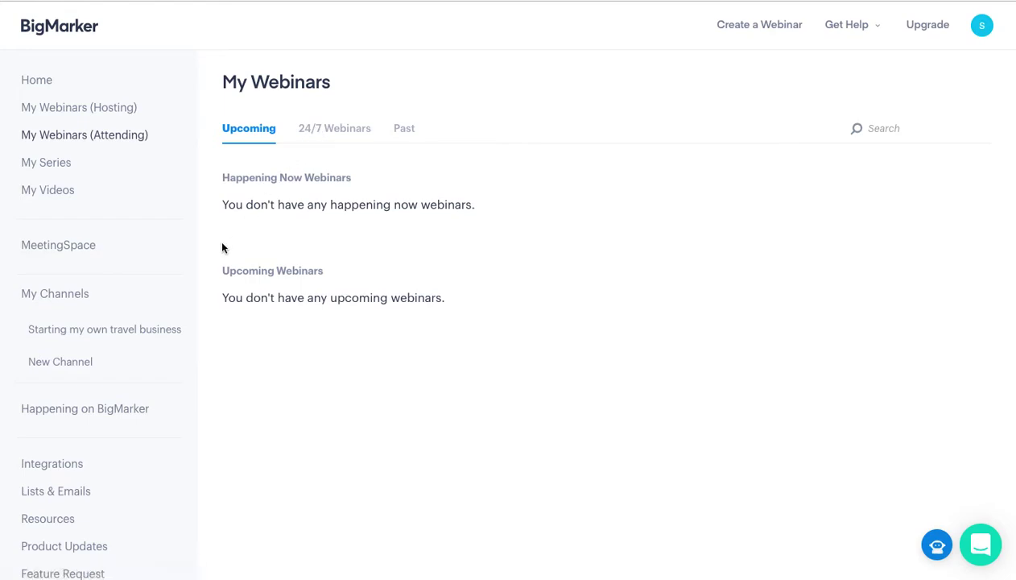
# Open Happening on BigMarker and scroll to the four free Happening Soon webinar cards.
pyautogui.click(117, 412)
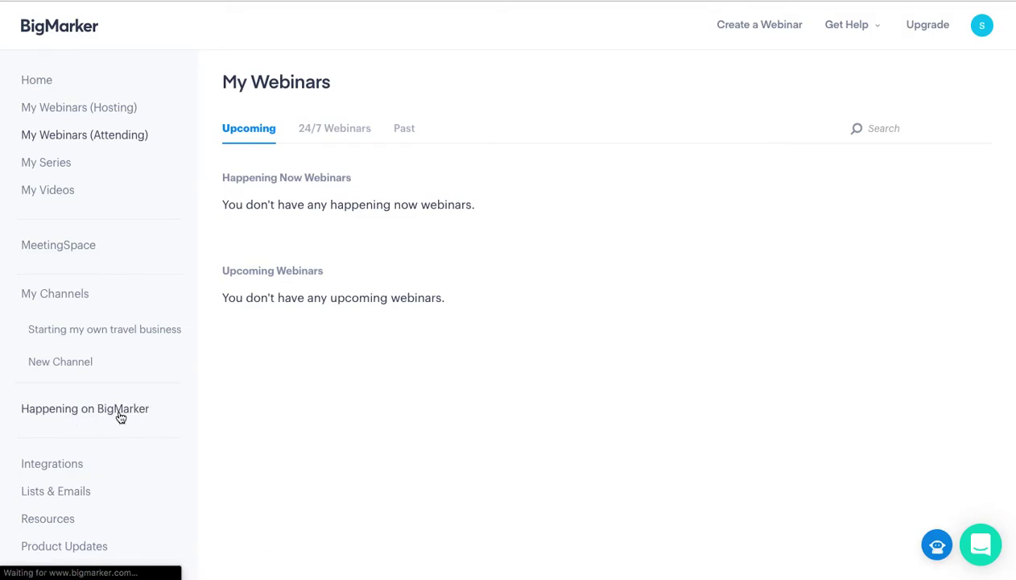
pyautogui.scroll(-3, 391, 335)
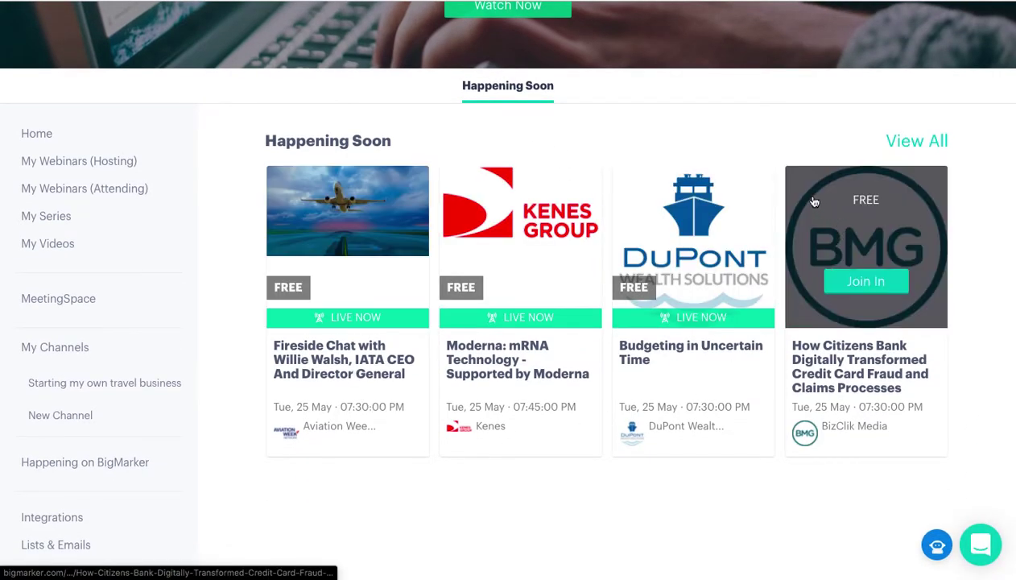
pyautogui.moveTo(455, 262)
pyautogui.moveTo(387, 253)
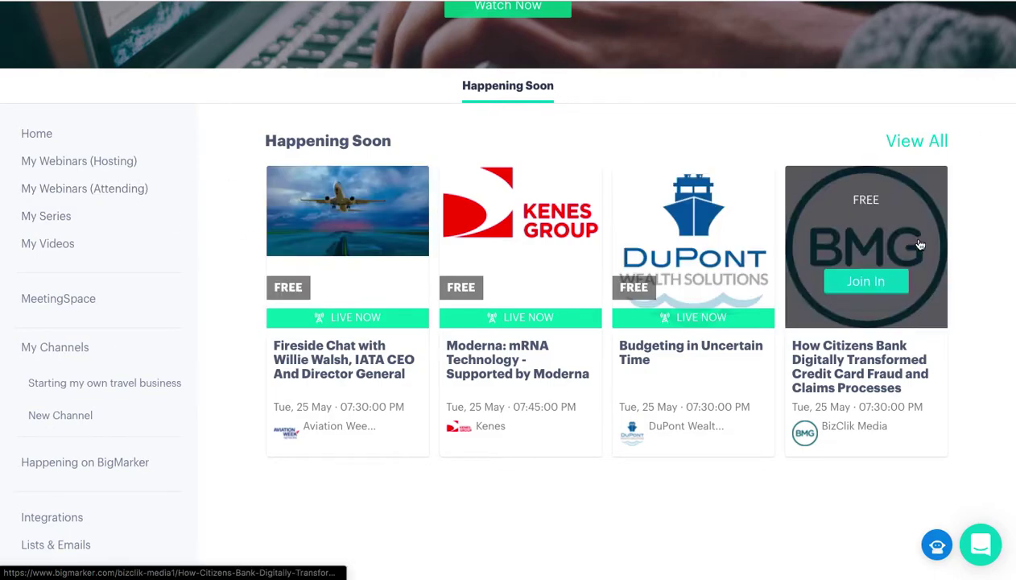
# Visit My Webinars (Attending), My Series and My Videos, finishing on MeetingSpace.
pyautogui.click(133, 191)
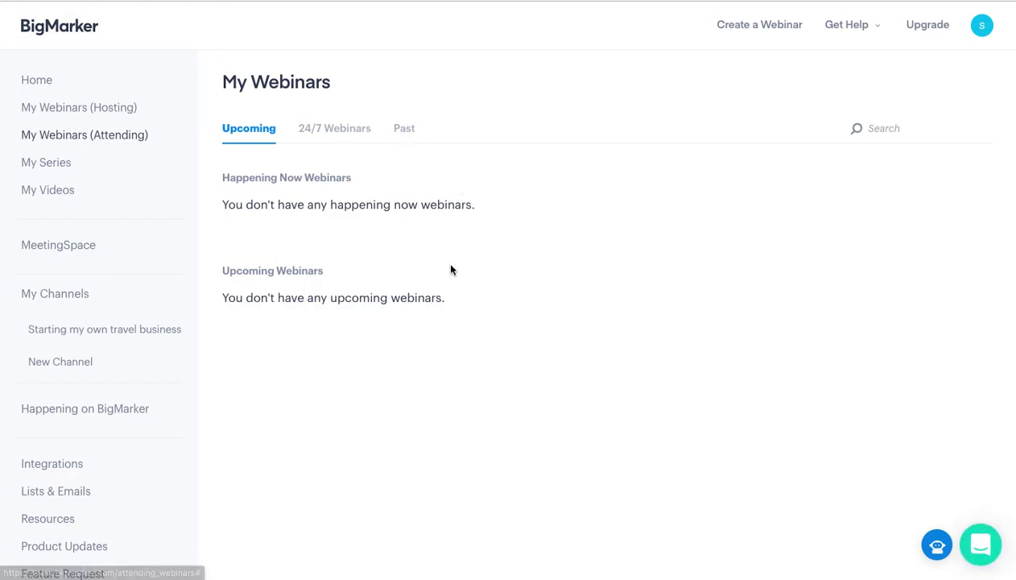
pyautogui.click(48, 165)
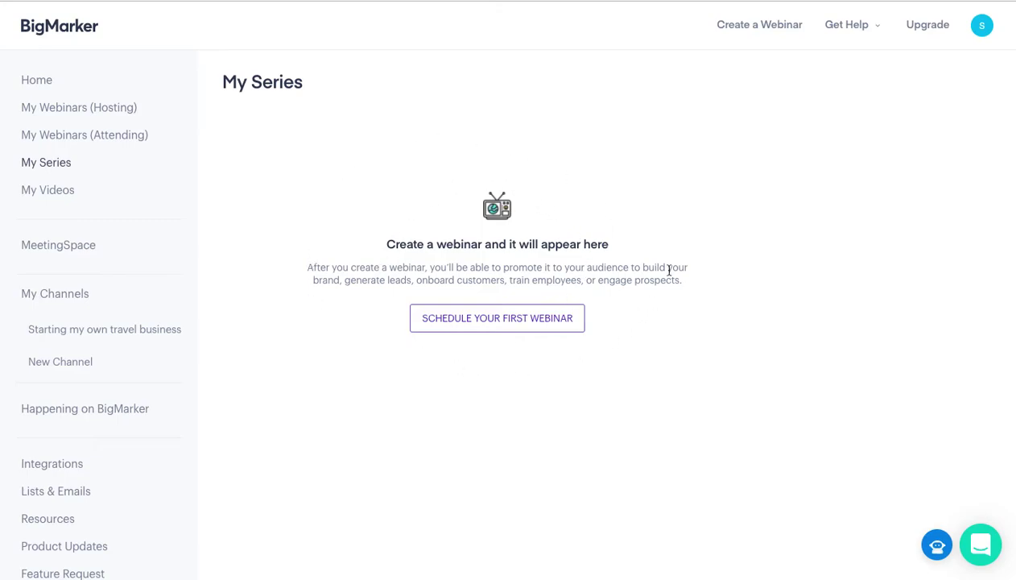
pyautogui.click(68, 203)
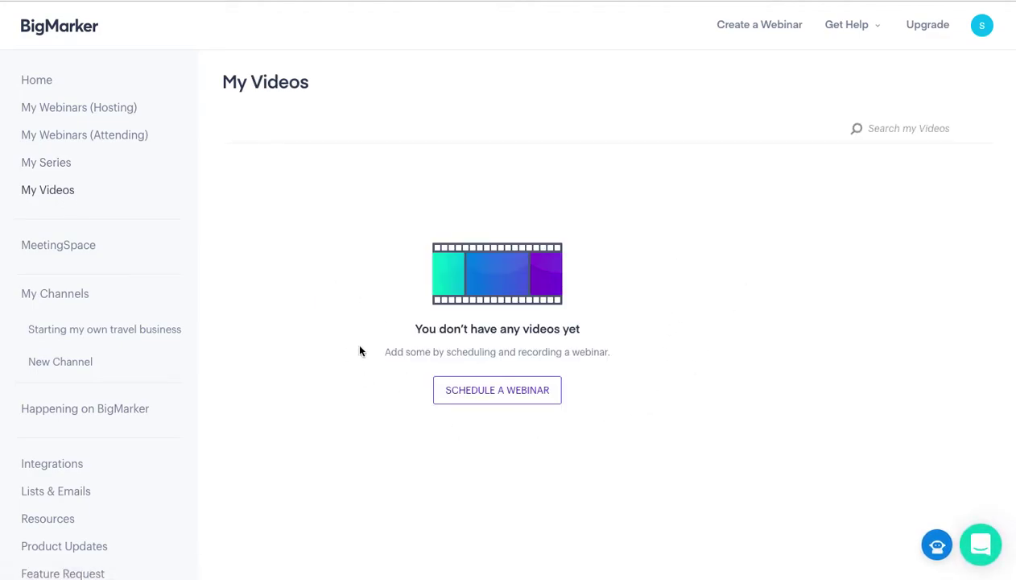
pyautogui.click(81, 241)
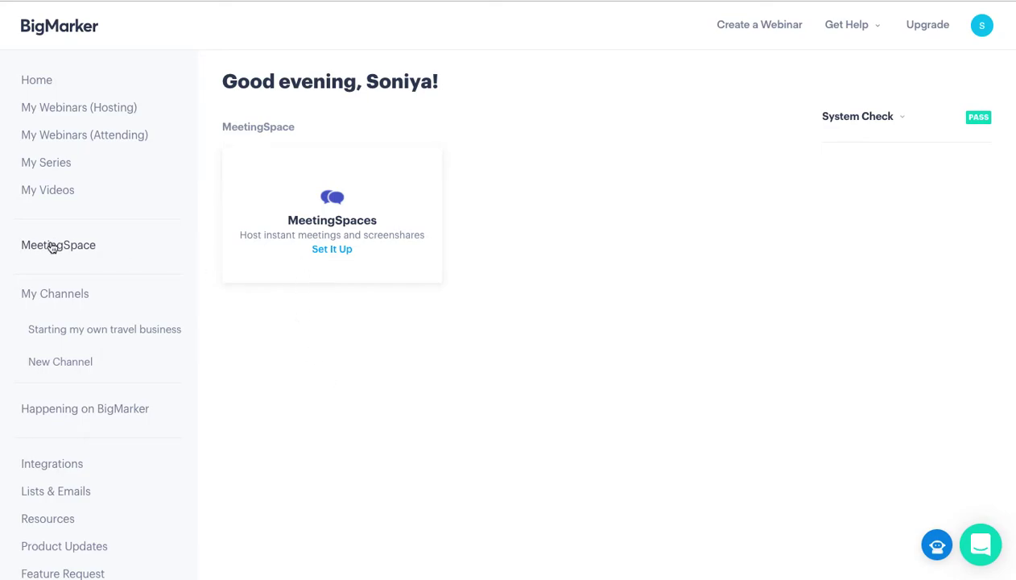
pyautogui.scroll(-2, 111, 296)
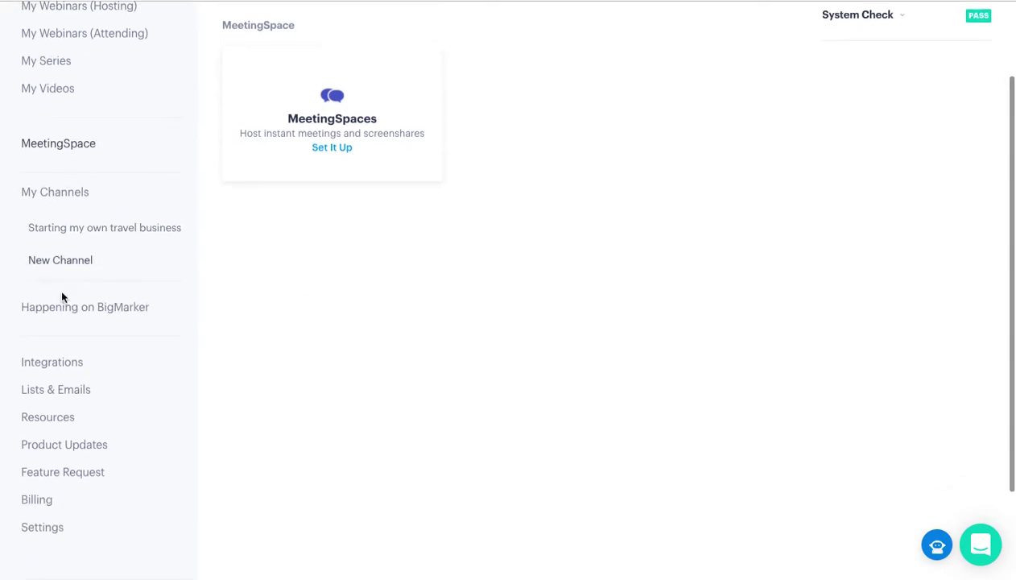
pyautogui.scroll(-2, 146, 243)
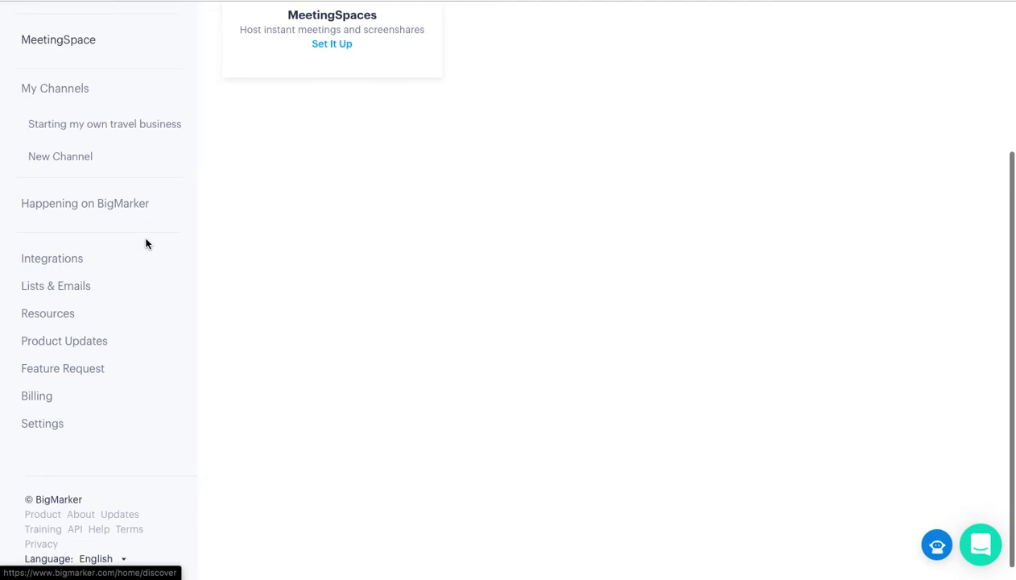
pyautogui.click(105, 206)
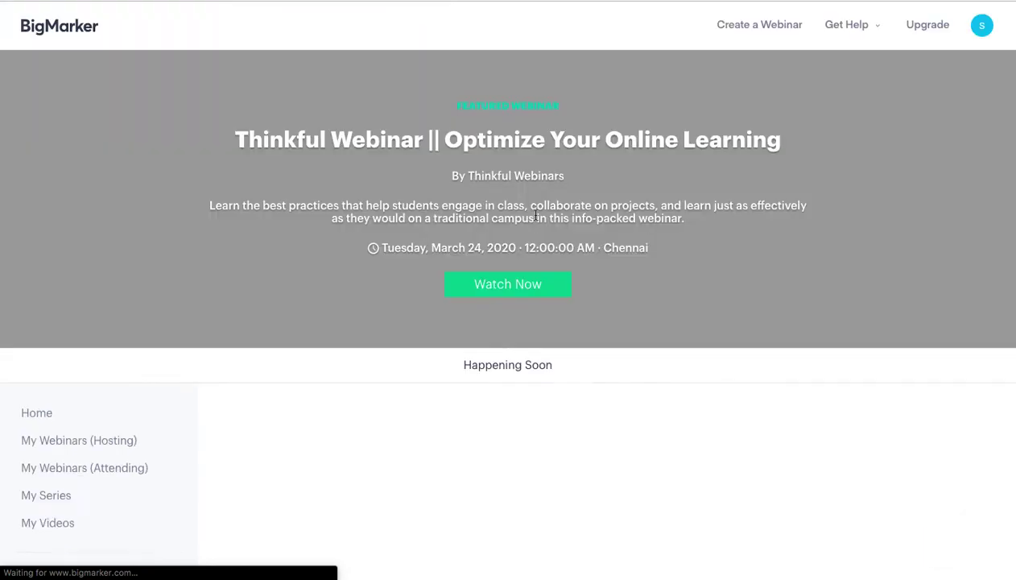
pyautogui.scroll(-6, 476, 306)
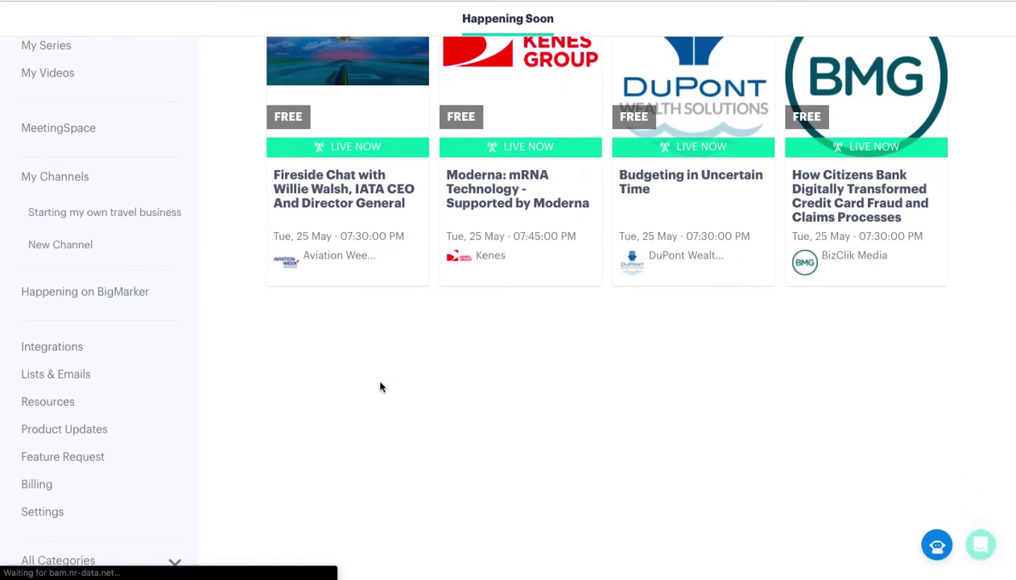
pyautogui.scroll(3, 619, 218)
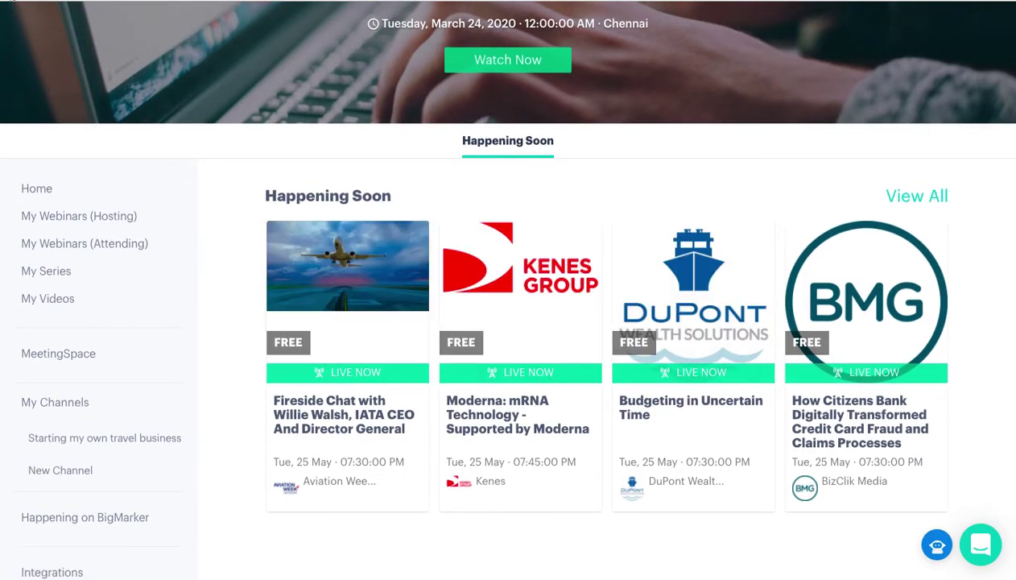
pyautogui.click(12, 2)
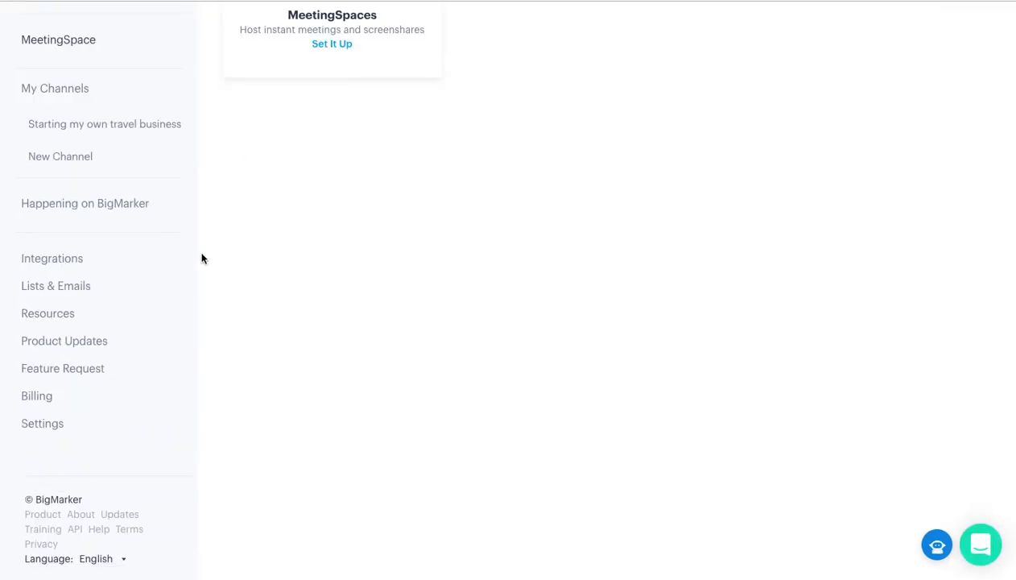
# Browse the catalogue of available integrations.
pyautogui.click(58, 259)
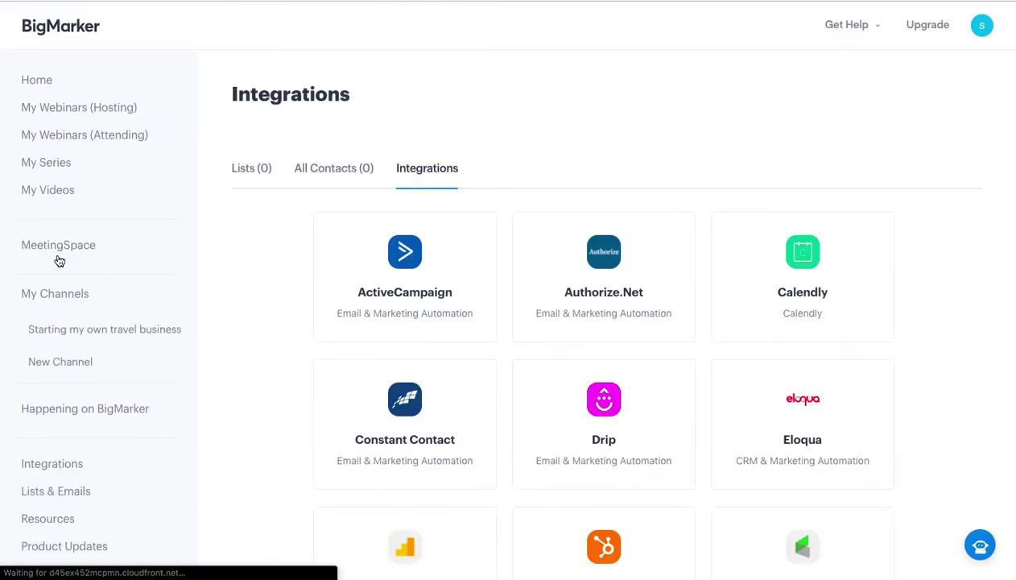
pyautogui.scroll(-5, 408, 300)
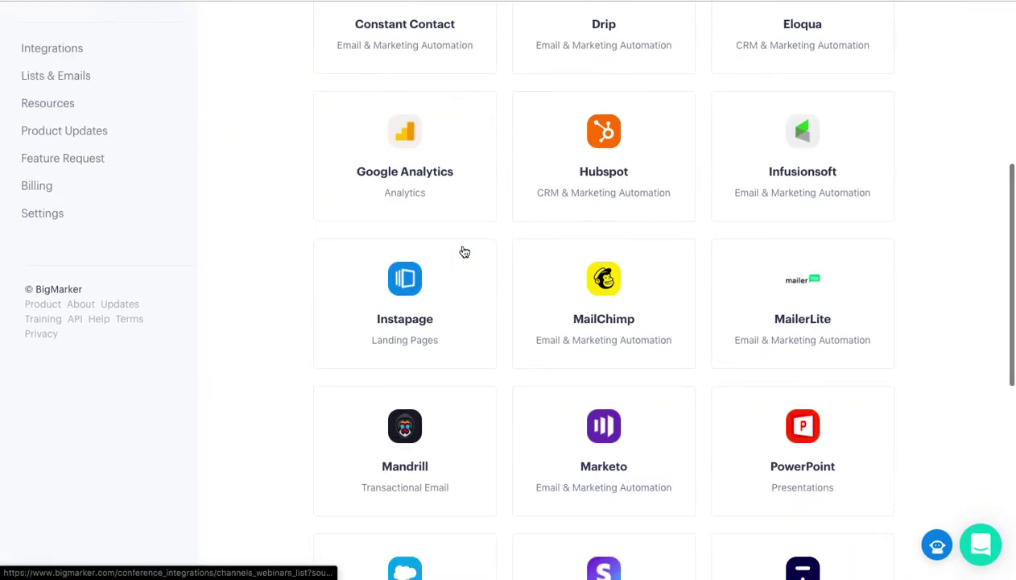
pyautogui.scroll(-4, 506, 286)
pyautogui.scroll(-3, 506, 286)
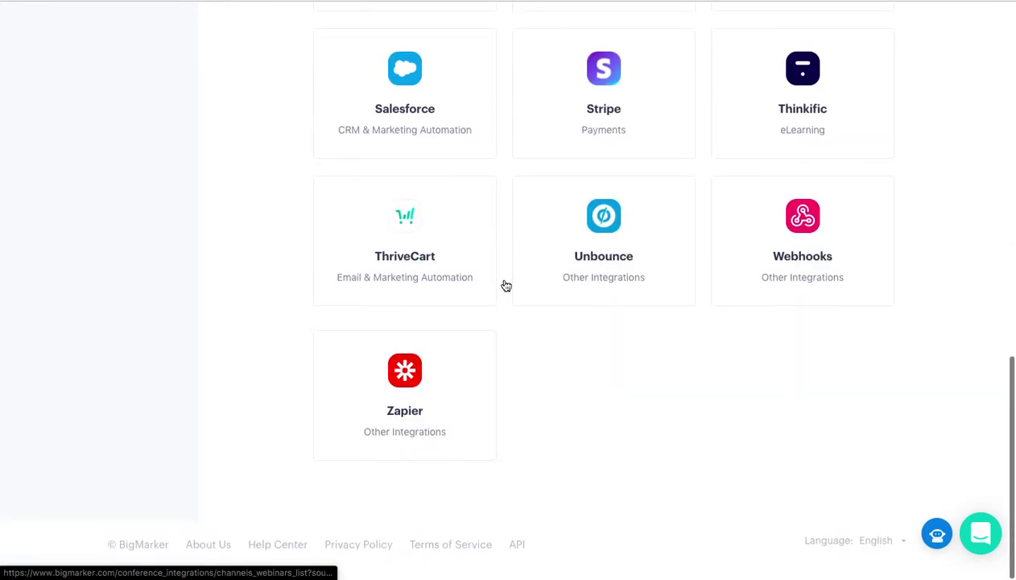
pyautogui.scroll(4, 506, 286)
pyautogui.scroll(4, 506, 286)
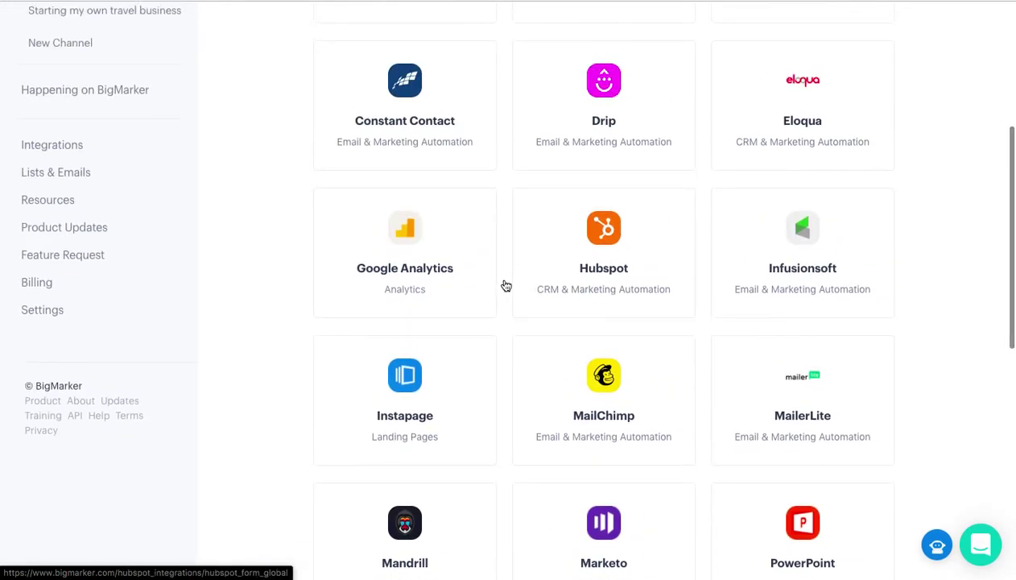
pyautogui.scroll(3, 506, 286)
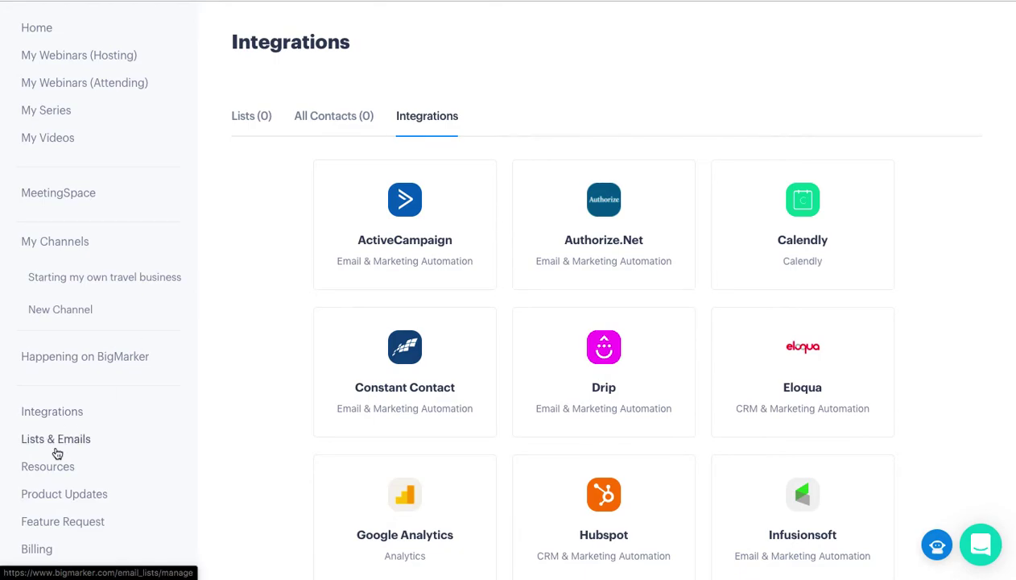
pyautogui.scroll(-1, 56, 453)
# Open Lists & Emails to view the Contacts & Lists page with 0 lists and 0 contacts.
pyautogui.click(79, 348)
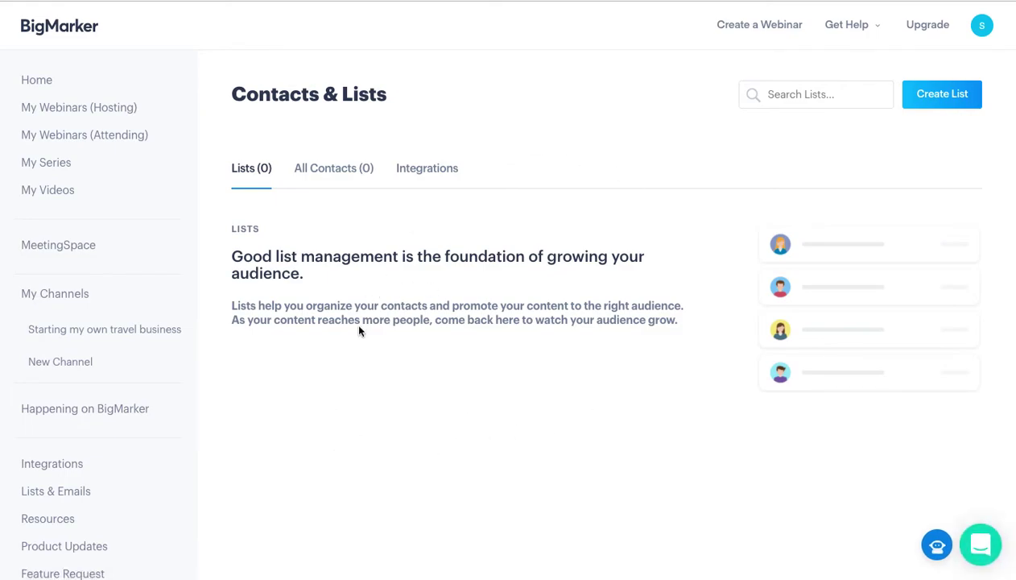
pyautogui.scroll(-1, 359, 331)
pyautogui.scroll(-3, 359, 331)
pyautogui.scroll(3, 441, 274)
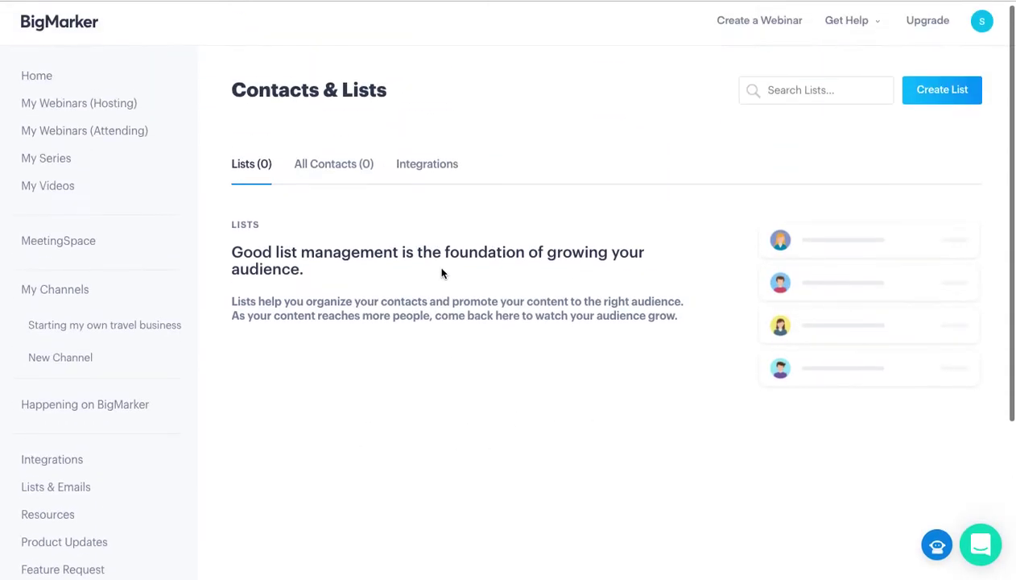
pyautogui.scroll(-5, 142, 374)
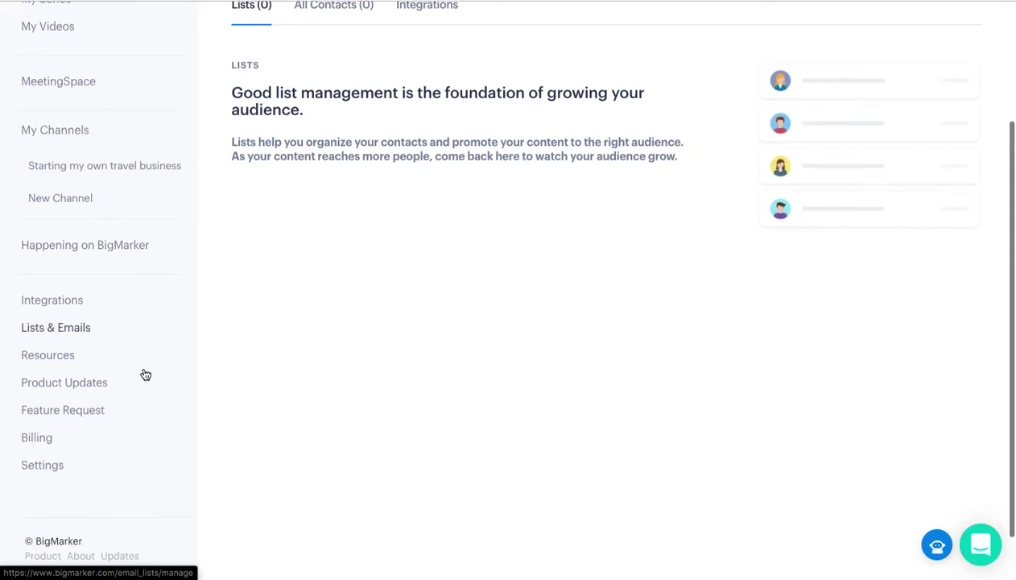
# Go through Resources to Product Updates and scroll the announcements, led by the iOS 14 post.
pyautogui.click(53, 344)
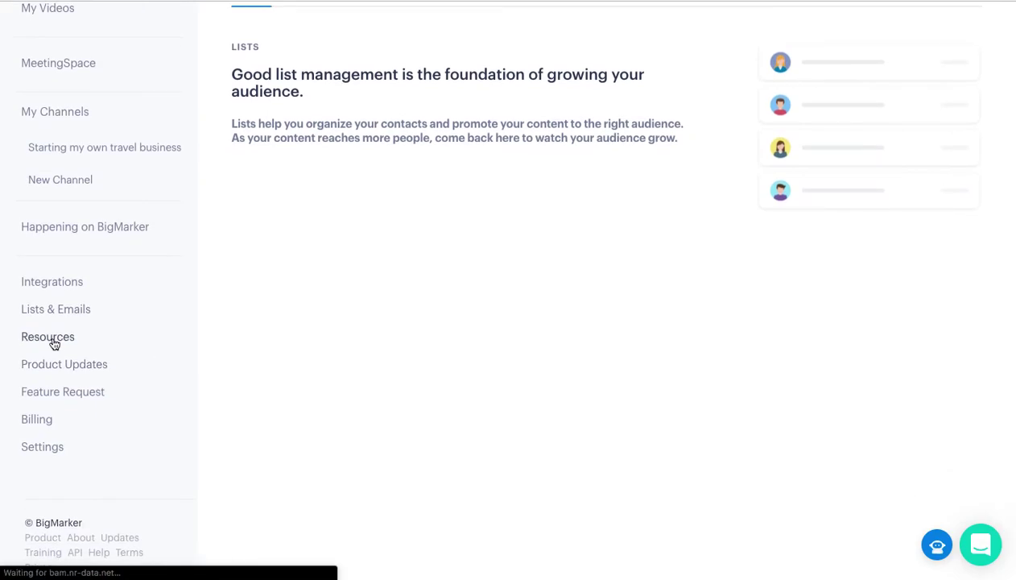
pyautogui.scroll(-5, 138, 416)
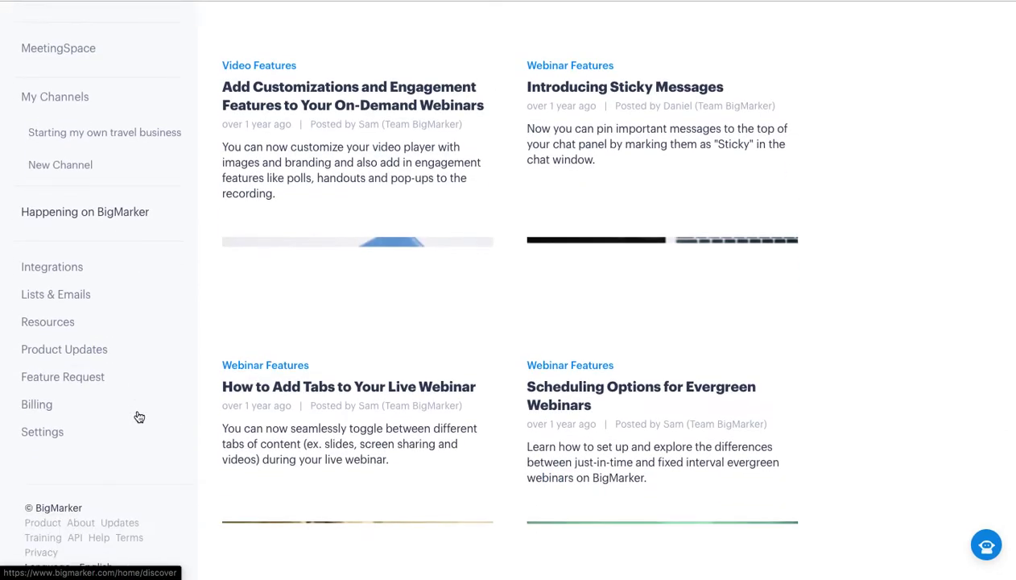
pyautogui.click(47, 360)
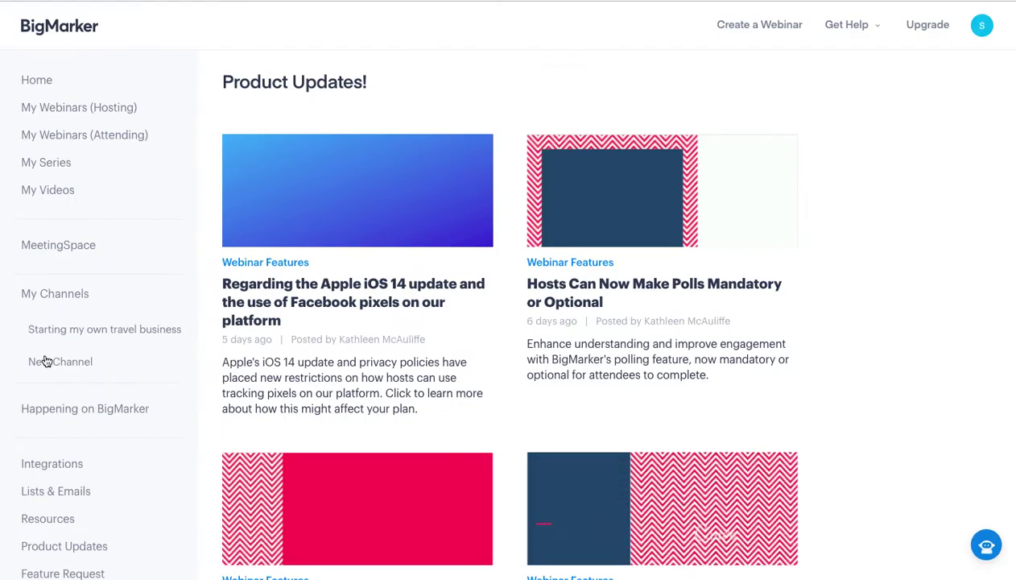
pyautogui.scroll(-5, 152, 372)
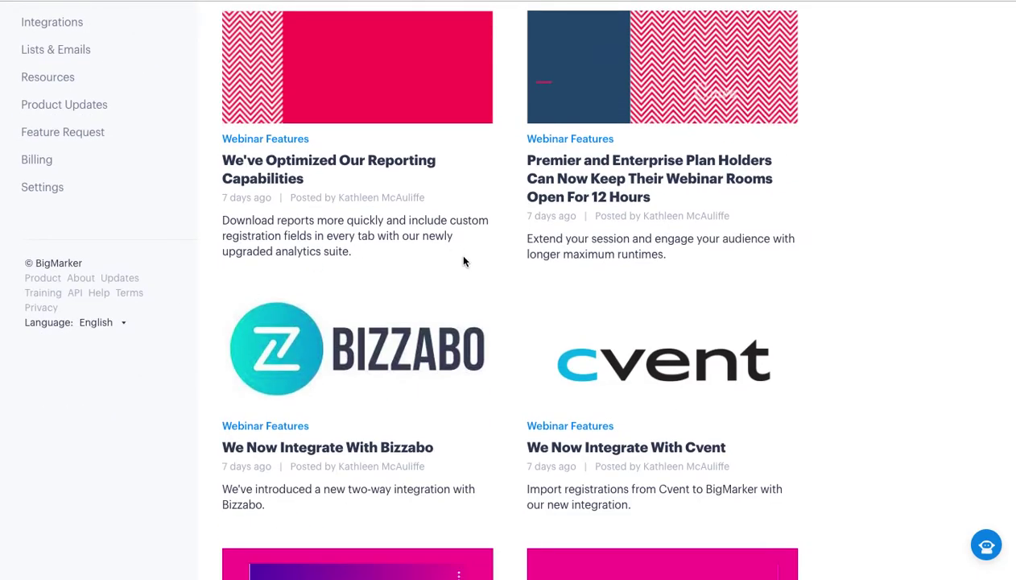
pyautogui.scroll(6, 463, 260)
pyautogui.scroll(-1, 464, 263)
pyautogui.scroll(-4, 179, 352)
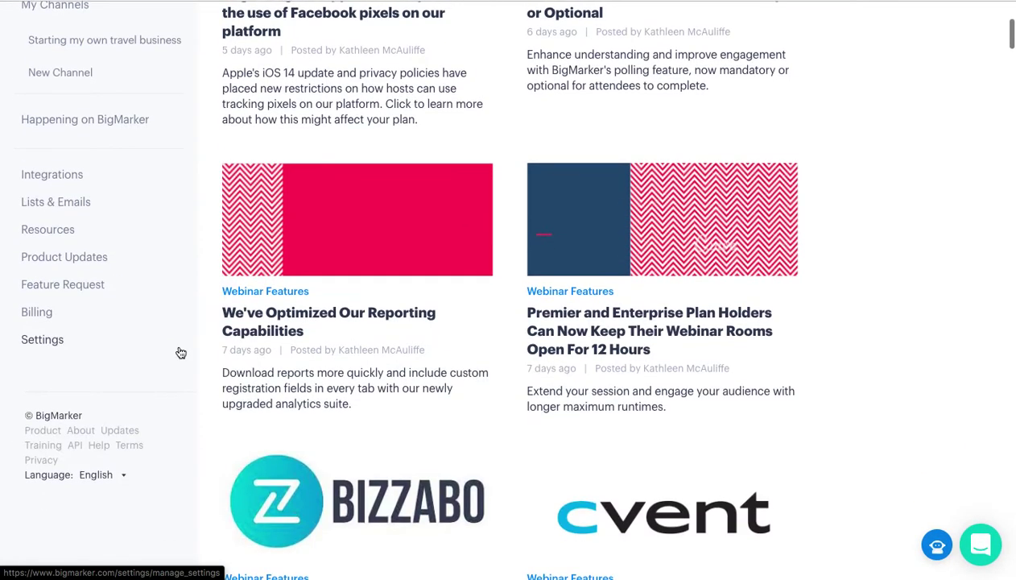
pyautogui.scroll(5, 423, 216)
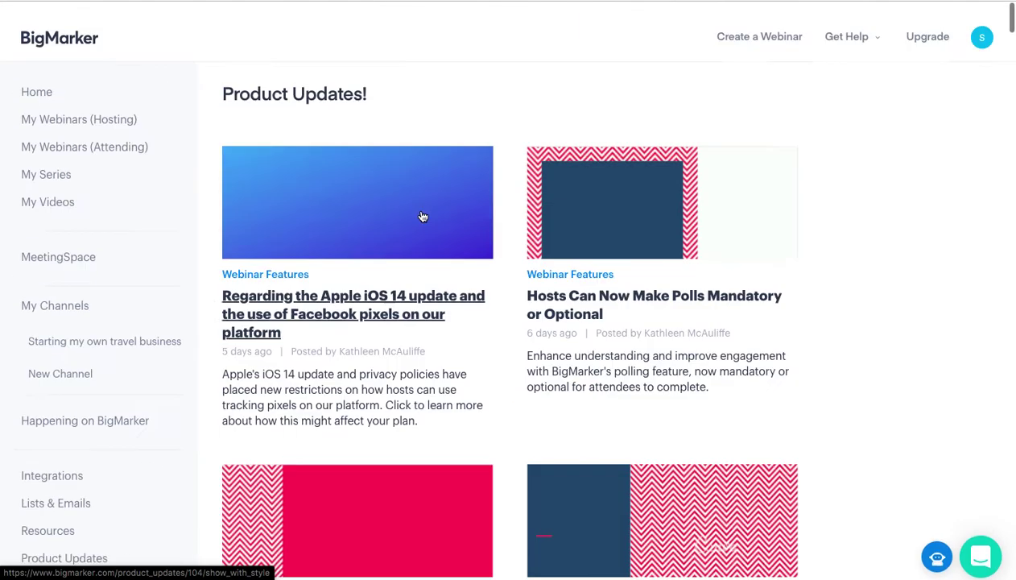
pyautogui.scroll(-1, 423, 216)
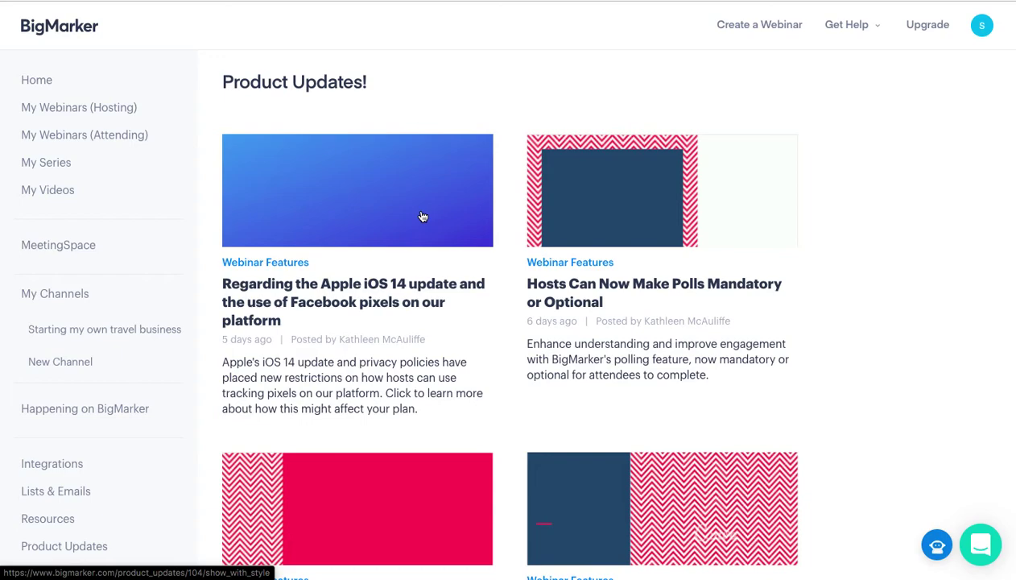
# Choose Live Webinar under Create a Webinar and review the default 05/25/2021, 8:30 PM, 1-hour form.
pyautogui.click(763, 30)
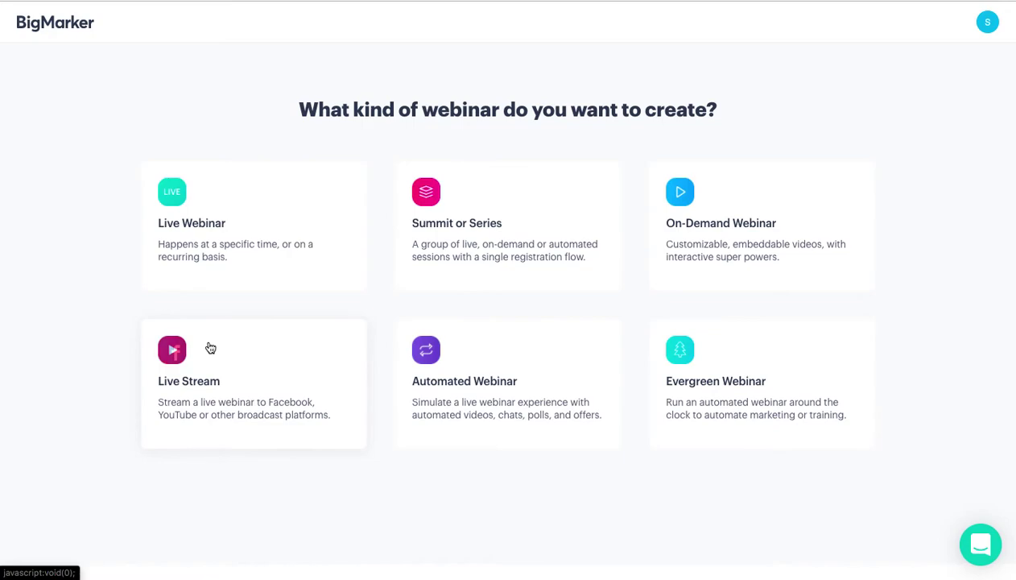
pyautogui.click(264, 267)
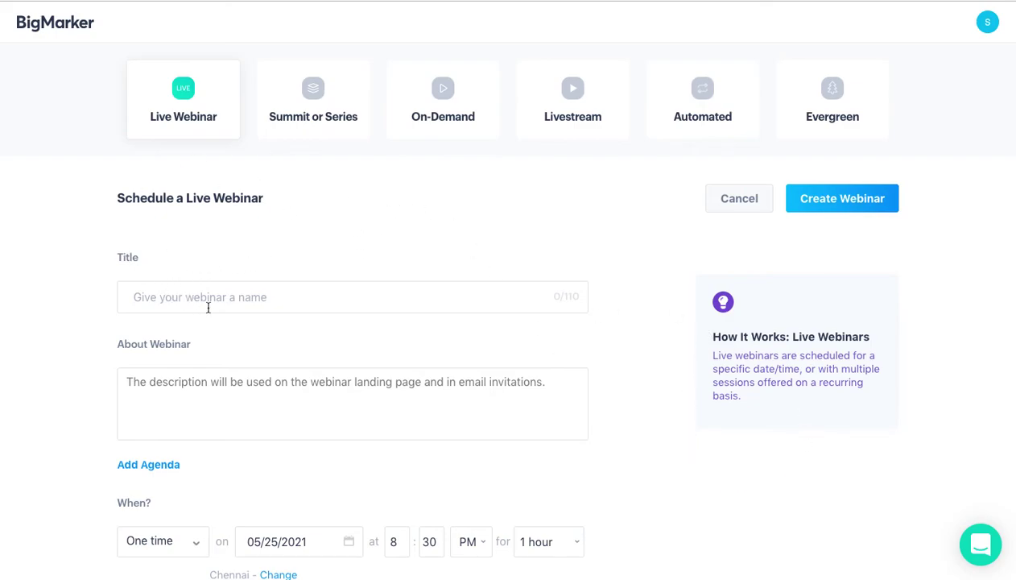
pyautogui.scroll(-3, 179, 285)
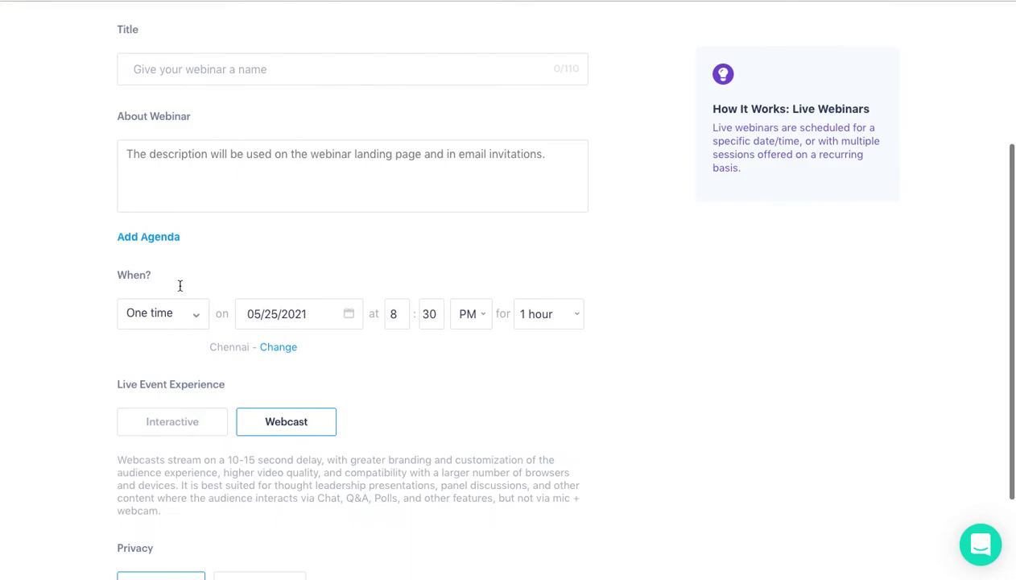
pyautogui.scroll(-2, 135, 418)
pyautogui.scroll(5, 135, 418)
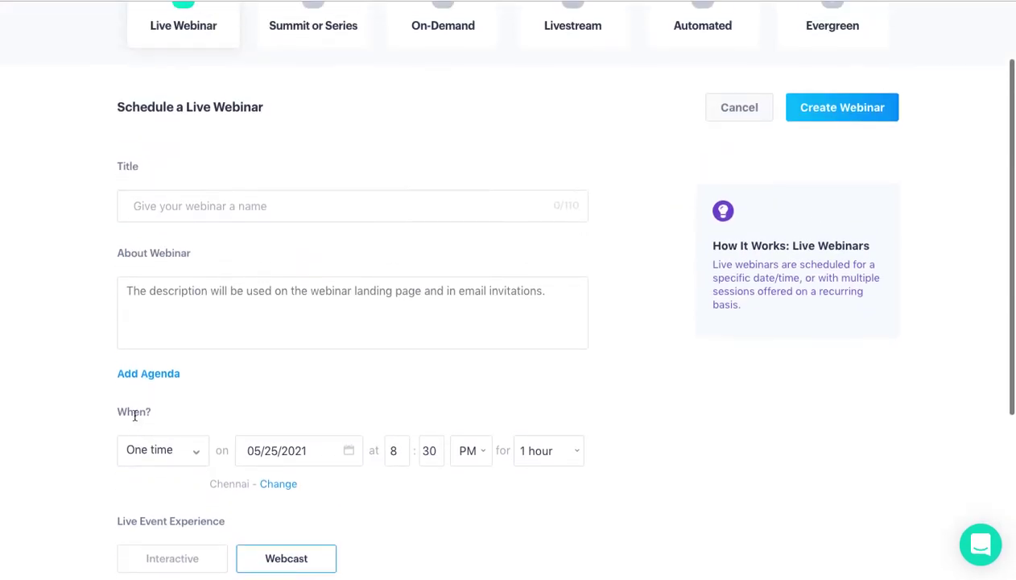
pyautogui.scroll(-4, 203, 192)
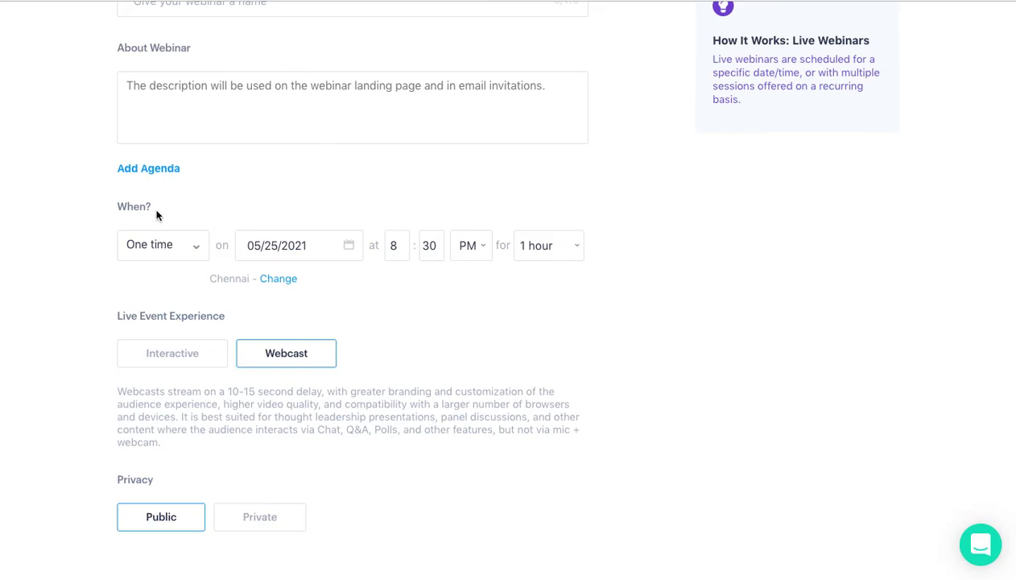
pyautogui.scroll(-1, 157, 214)
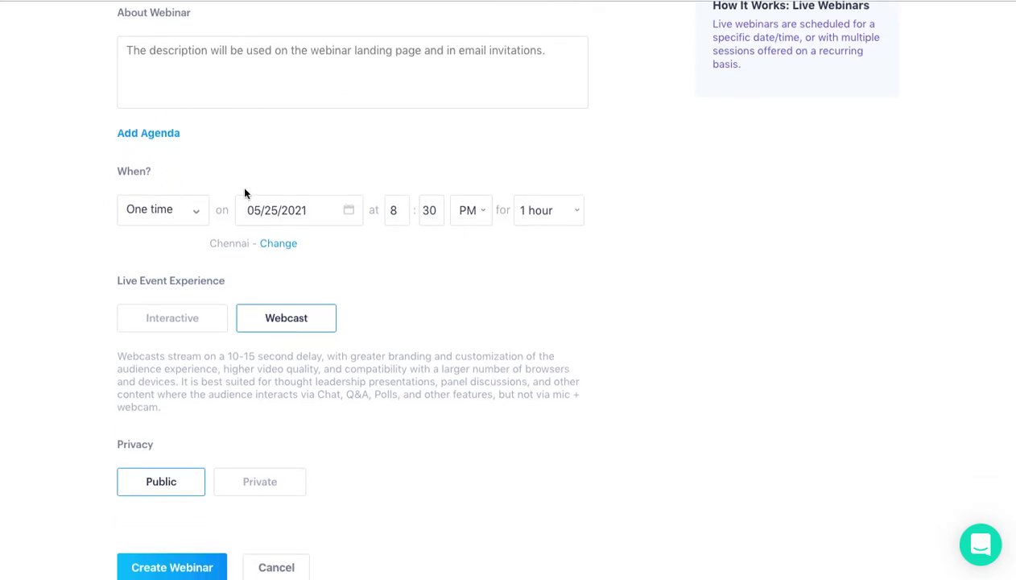
pyautogui.scroll(-1, 175, 312)
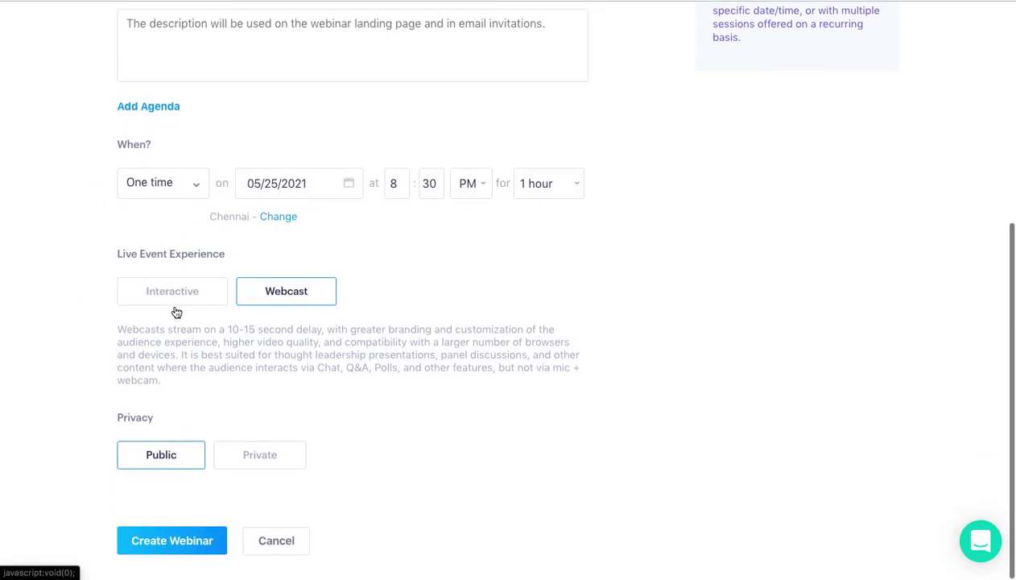
pyautogui.scroll(10, 274, 261)
pyautogui.scroll(-1, 274, 261)
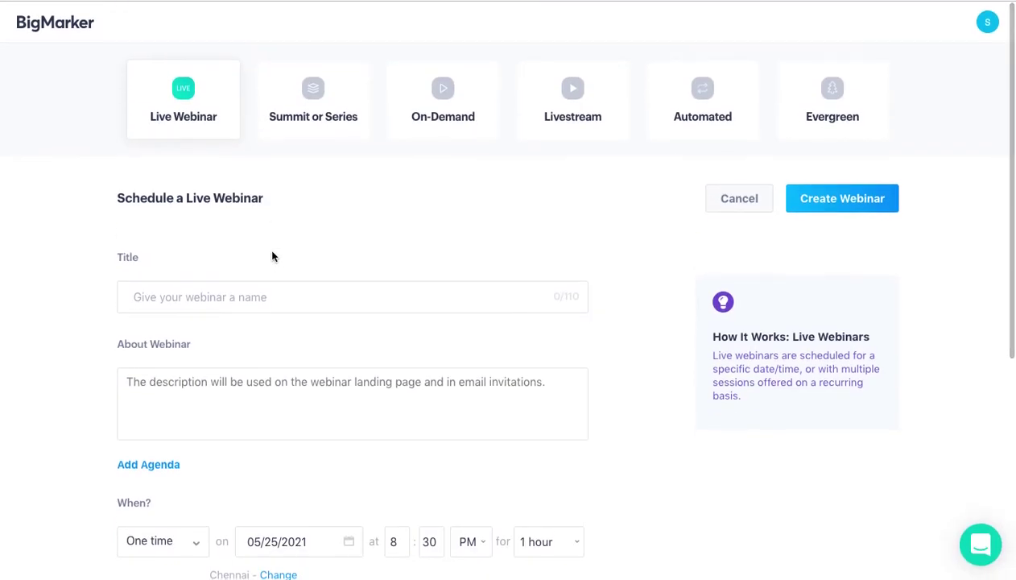
# Look over the summit or series creation form.
pyautogui.click(337, 118)
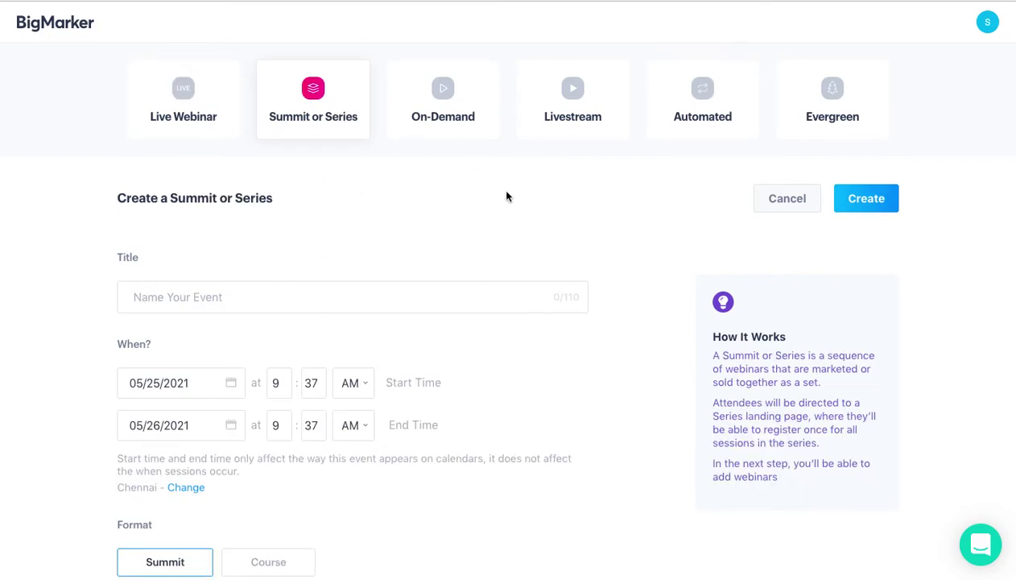
pyautogui.scroll(-5, 320, 336)
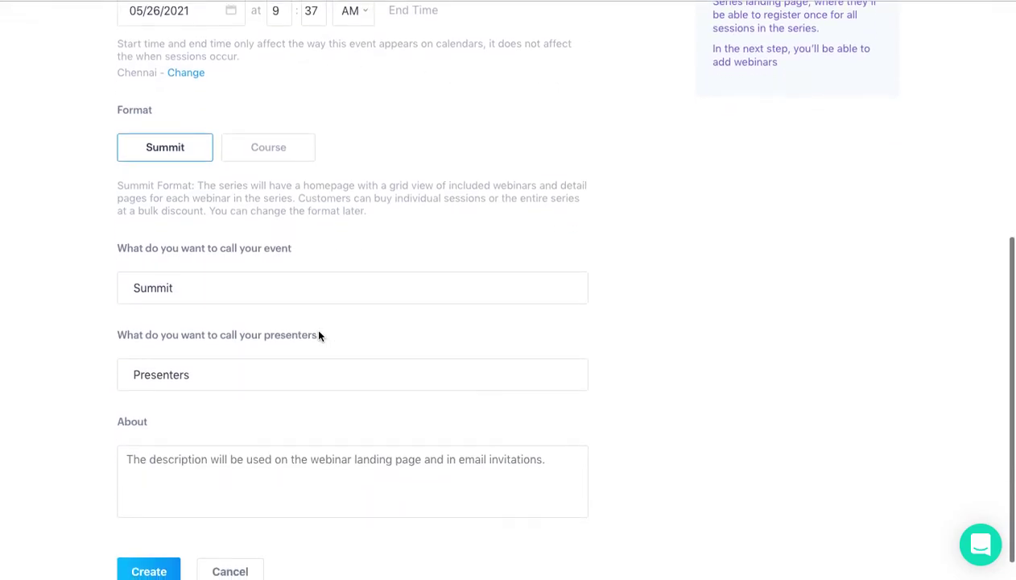
pyautogui.scroll(4, 377, 324)
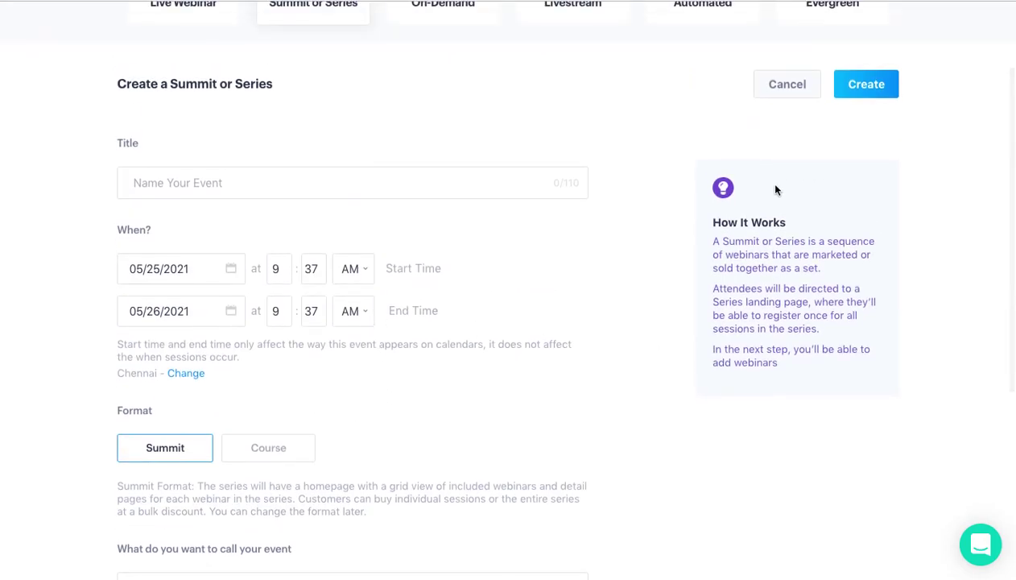
pyautogui.scroll(2, 550, 287)
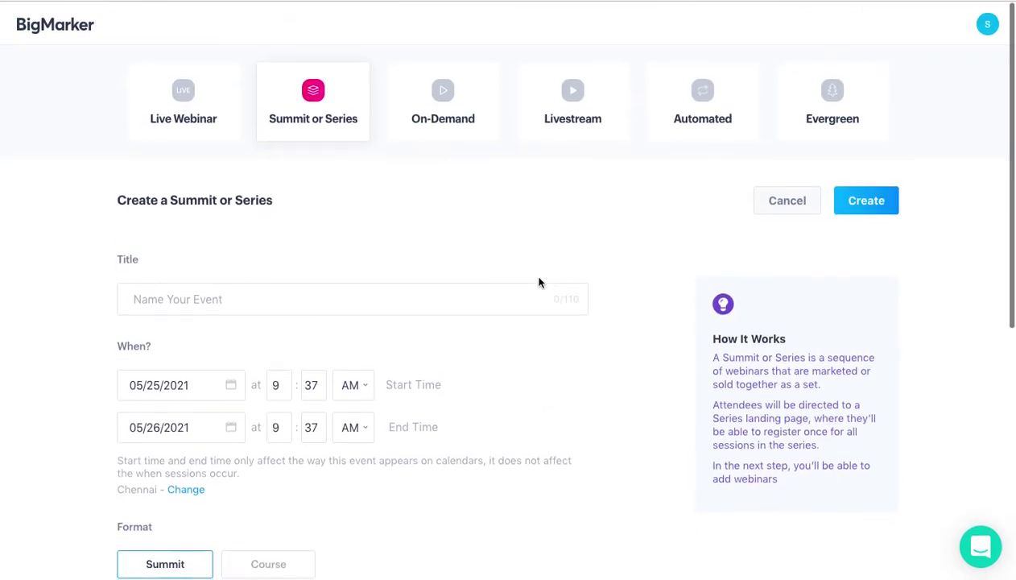
# Switch to the On-Demand webinar form and scroll through its fields to privacy.
pyautogui.click(451, 136)
pyautogui.scroll(-2, 413, 337)
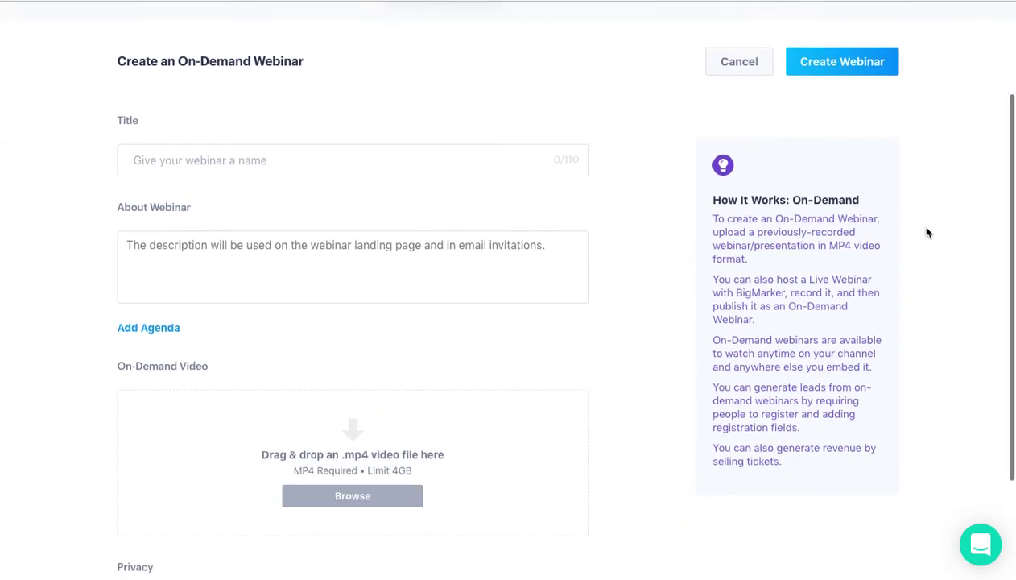
pyautogui.scroll(2, 626, 281)
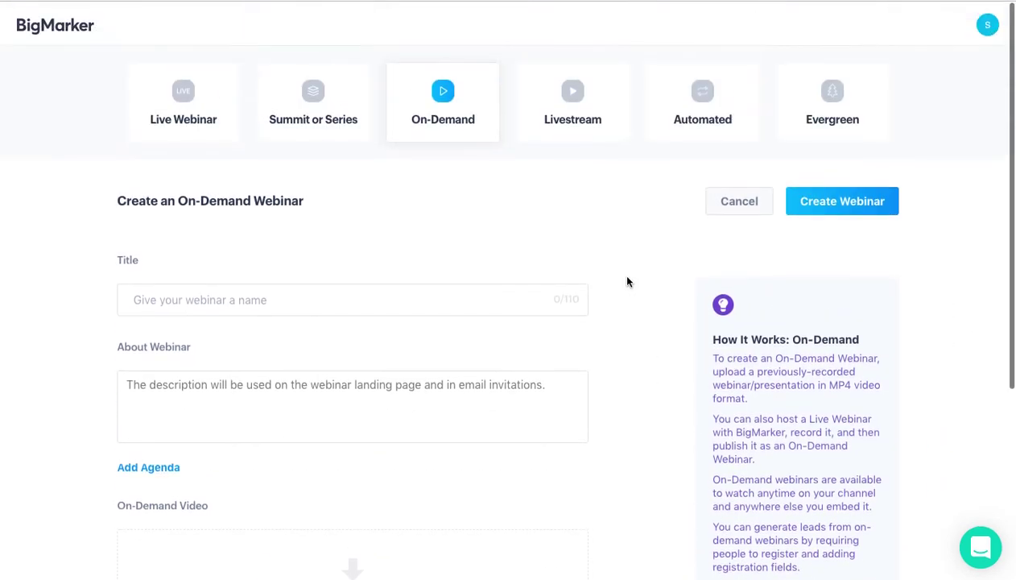
pyautogui.scroll(-4, 498, 356)
pyautogui.scroll(4, 401, 465)
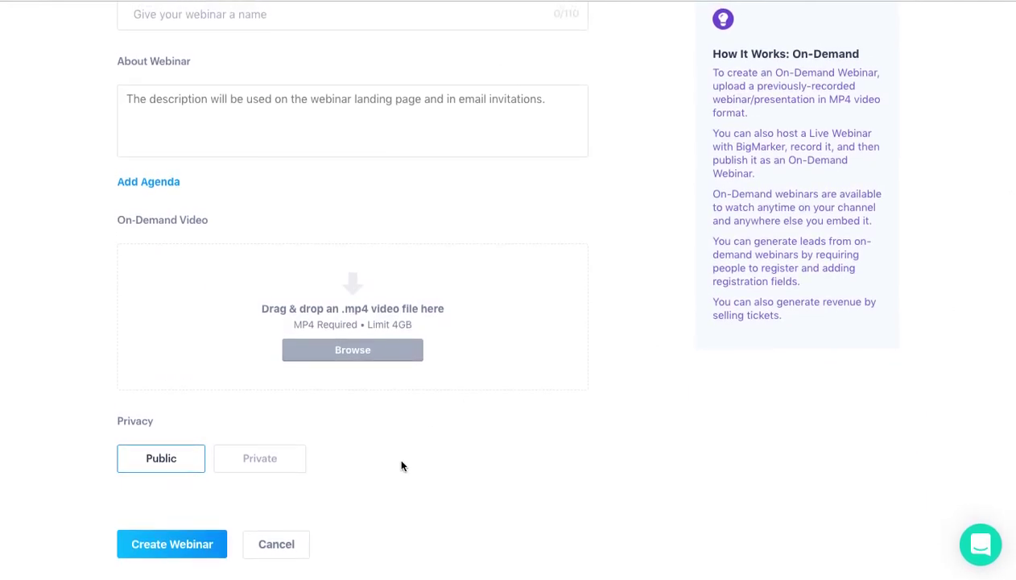
# Review the Livestream form for streaming to Facebook or YouTube.
pyautogui.click(591, 95)
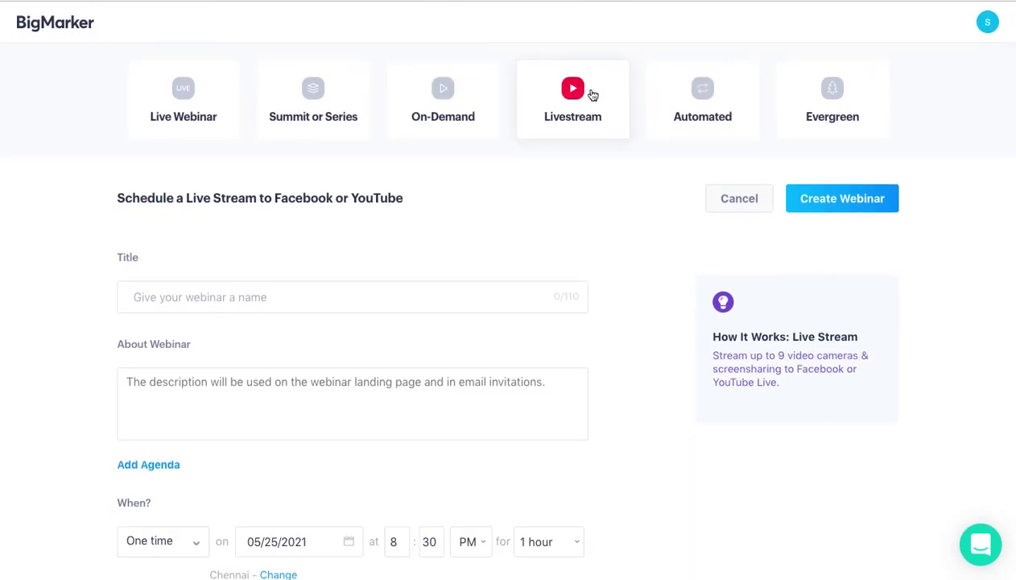
pyautogui.scroll(-3, 441, 286)
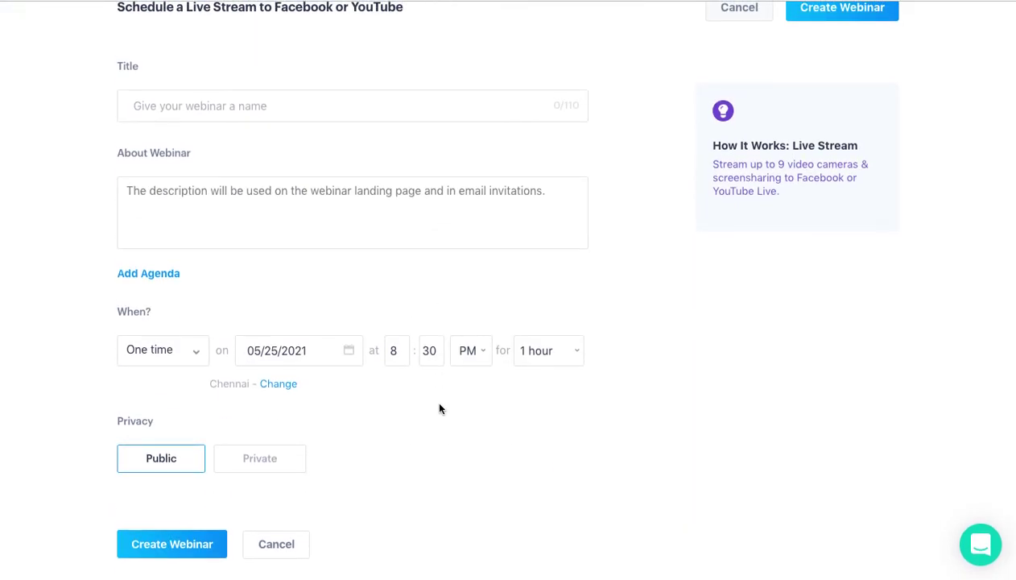
pyautogui.scroll(2, 475, 274)
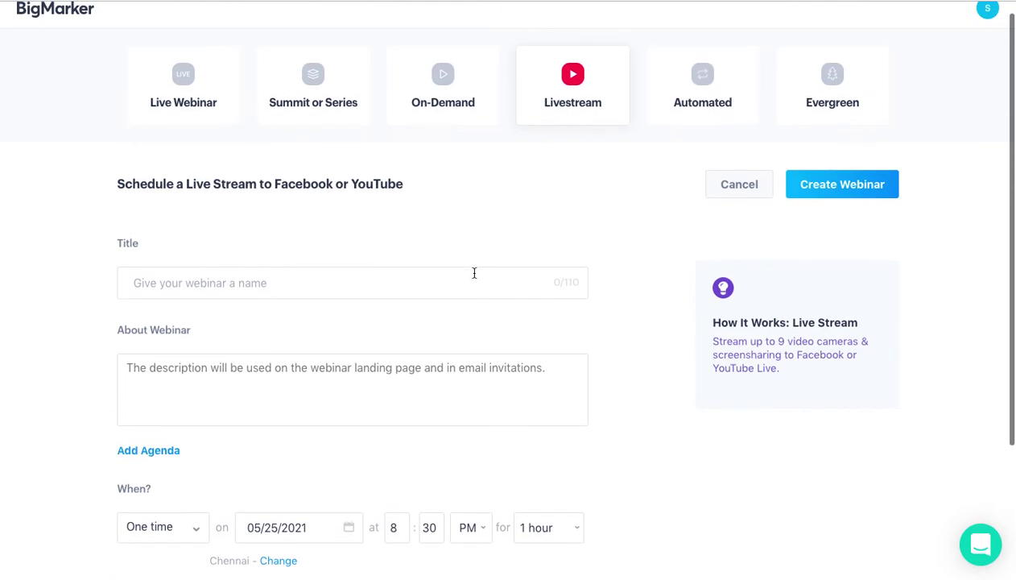
pyautogui.scroll(-2, 284, 338)
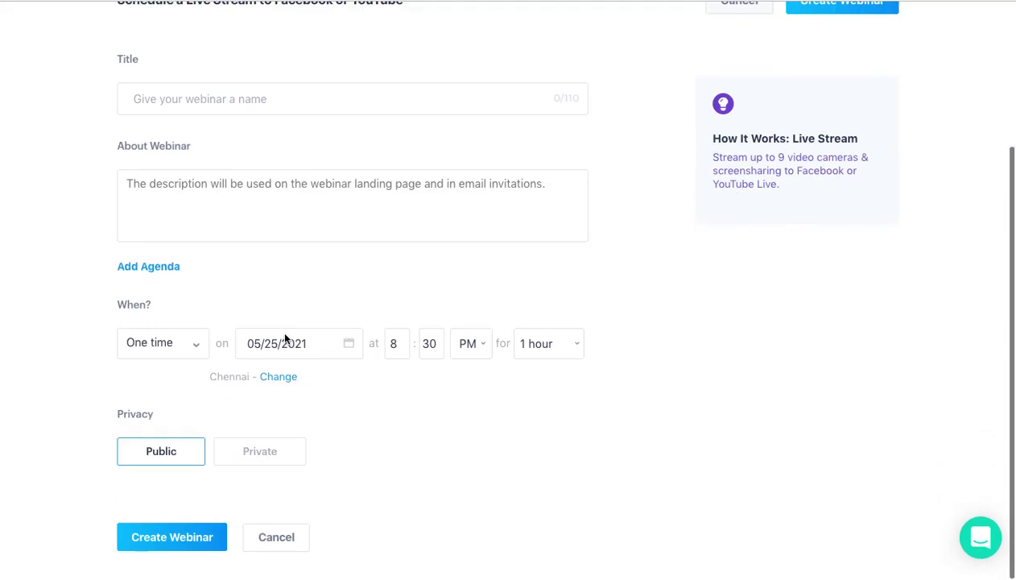
pyautogui.scroll(3, 508, 322)
pyautogui.scroll(-1, 524, 306)
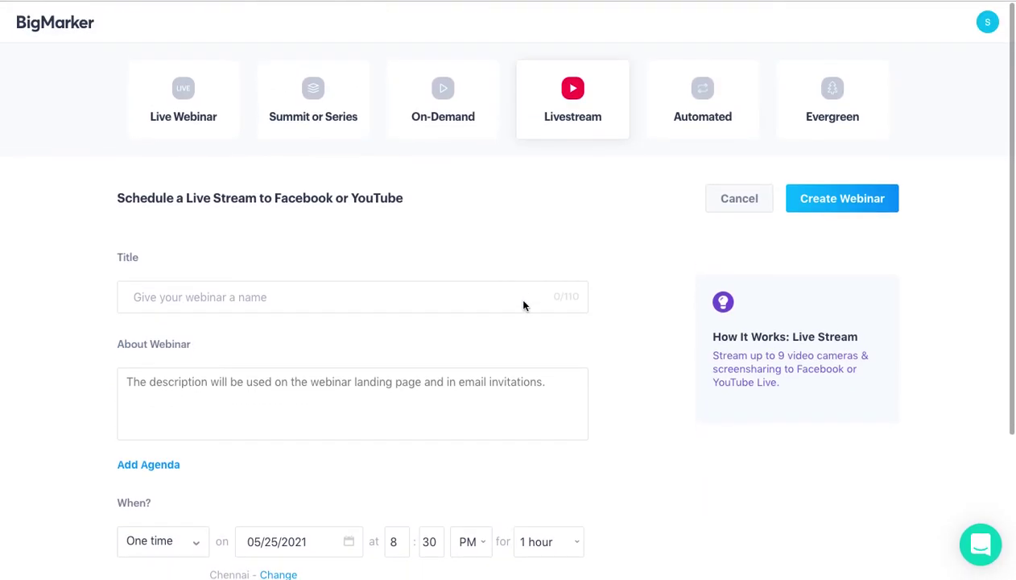
# Review the Automated webinar creation form.
pyautogui.click(738, 119)
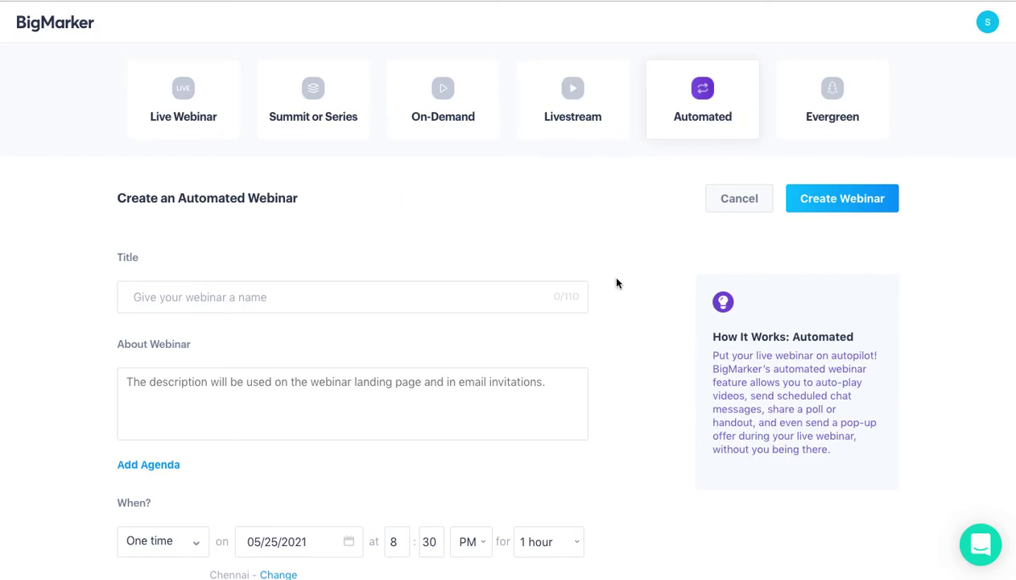
pyautogui.scroll(-5, 581, 369)
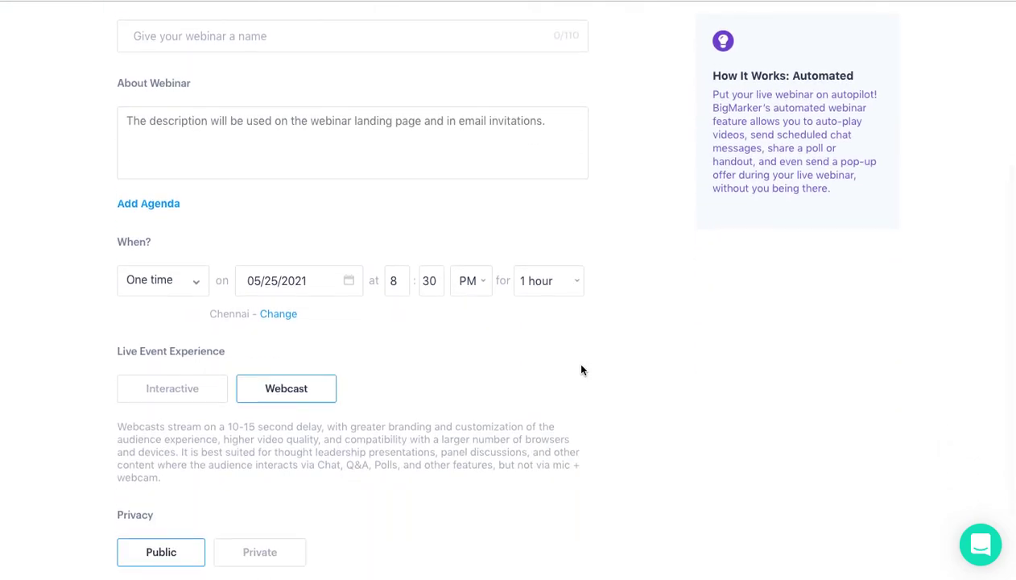
pyautogui.scroll(5, 582, 369)
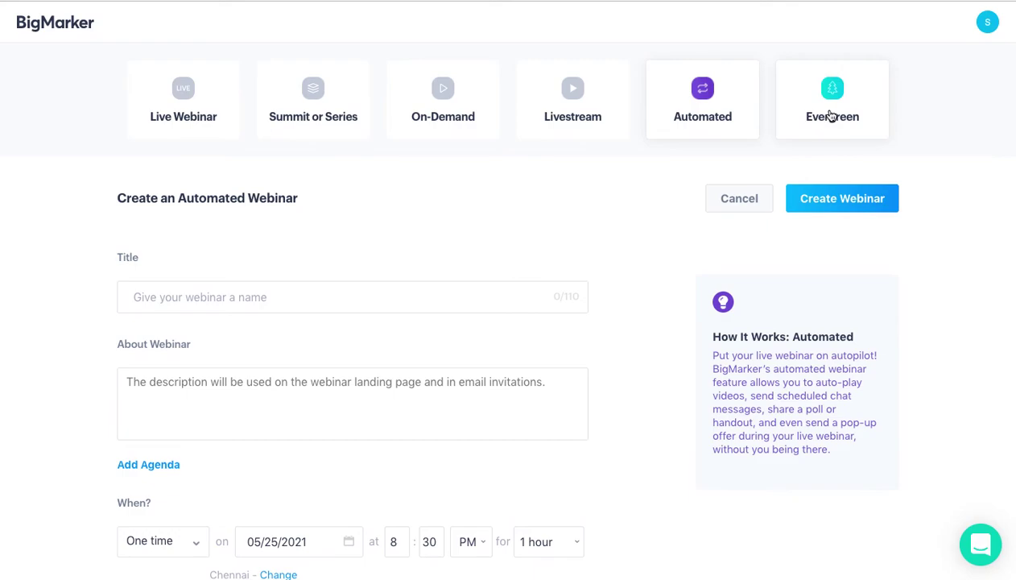
# Open the Evergreen webinar form and scroll through it, noting the 1 hour duration.
pyautogui.click(832, 116)
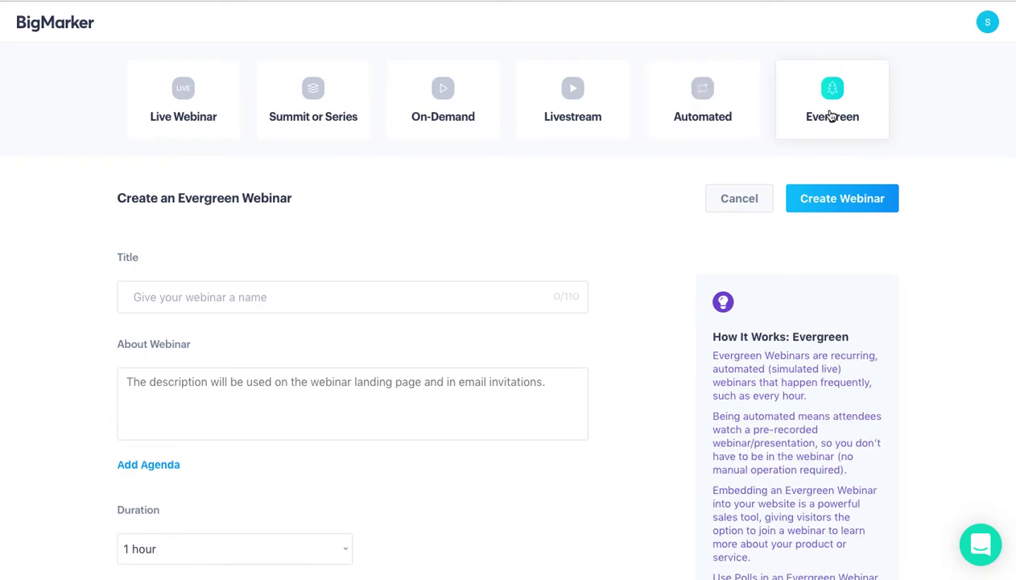
pyautogui.scroll(-8, 373, 304)
pyautogui.scroll(-4, 376, 308)
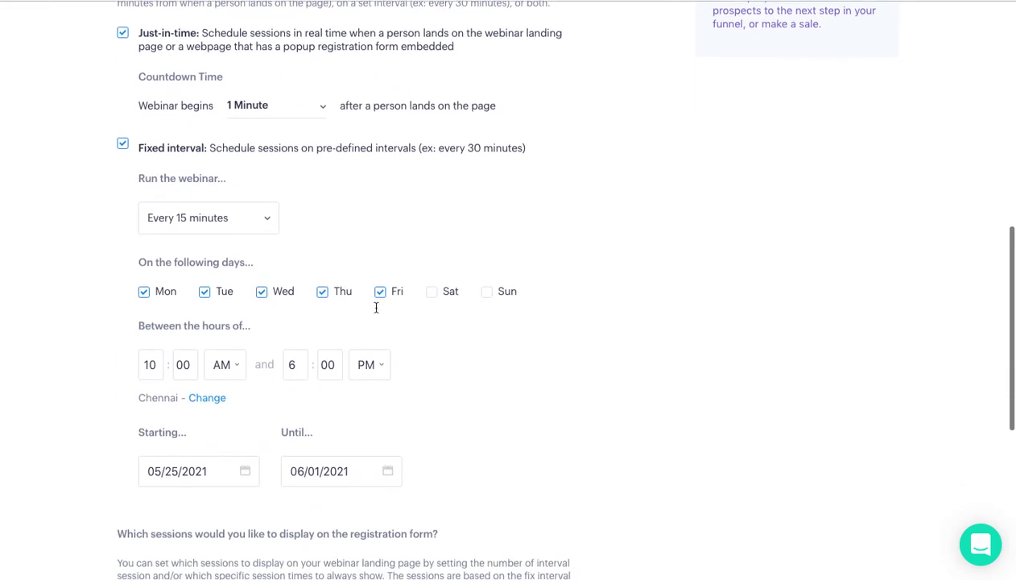
pyautogui.scroll(-2, 547, 219)
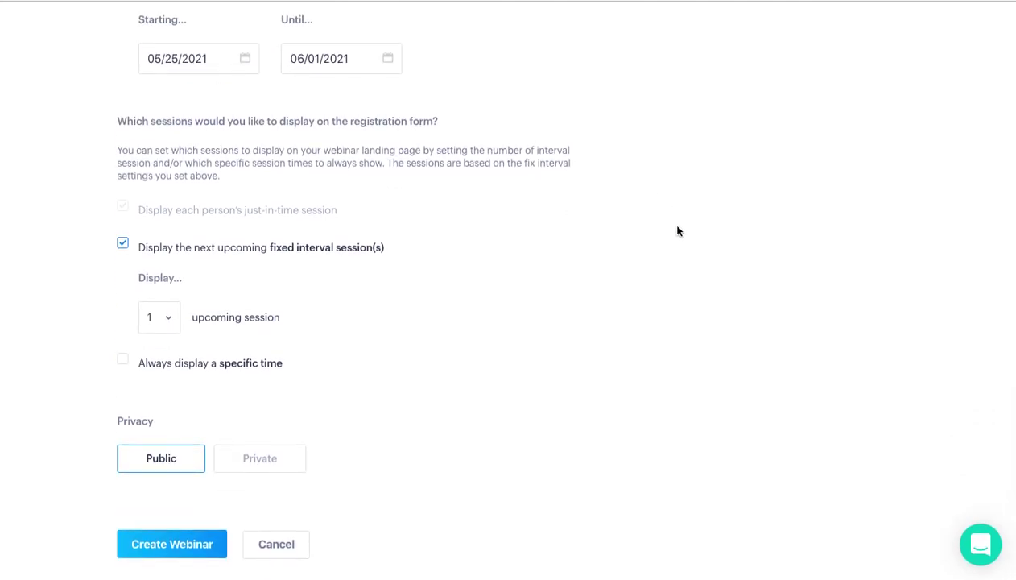
pyautogui.scroll(12, 675, 229)
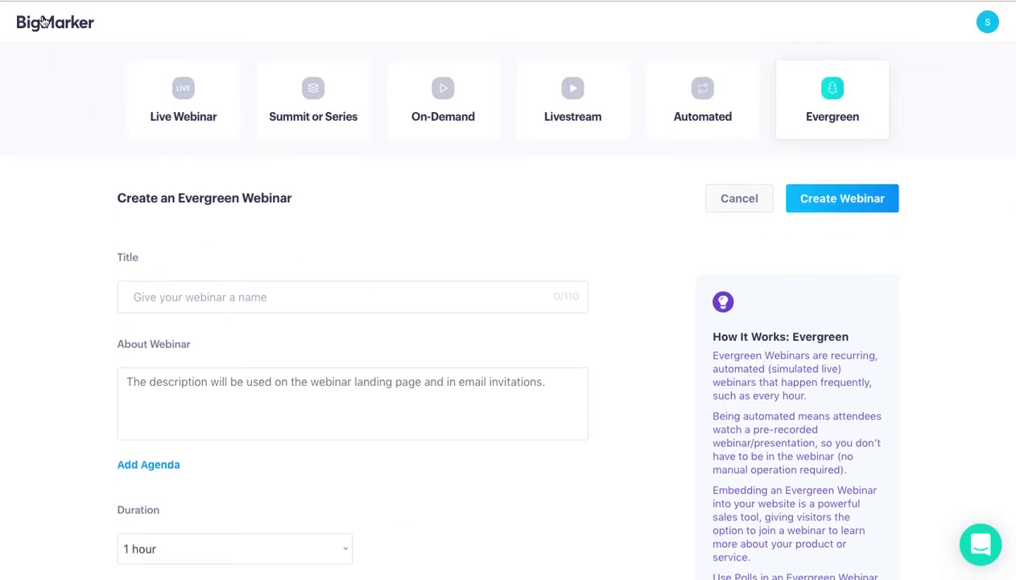
# Return to the home dashboard via the BigMarker logo and open the HelperBot help chat.
pyautogui.click(44, 22)
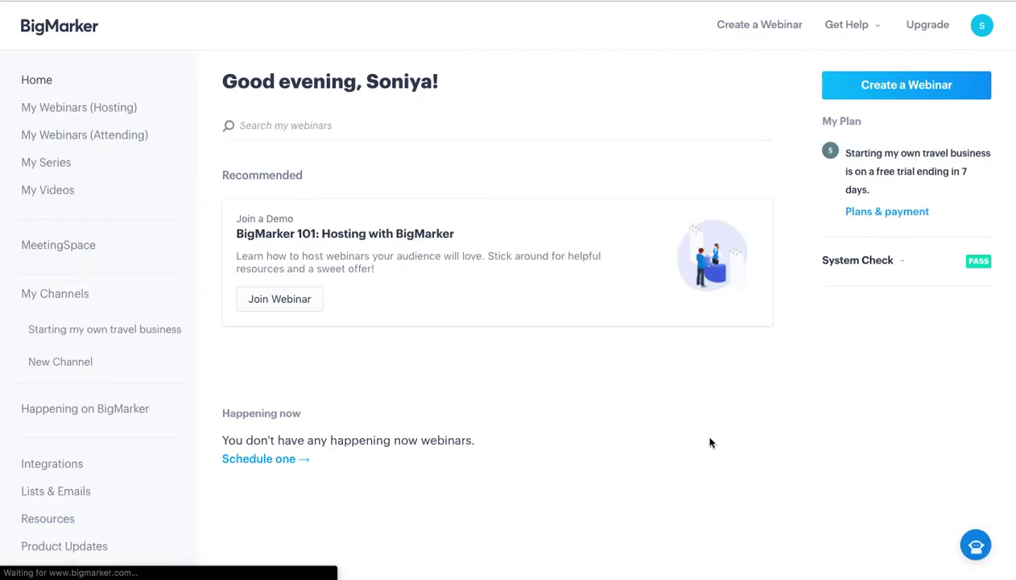
pyautogui.scroll(-2, 702, 435)
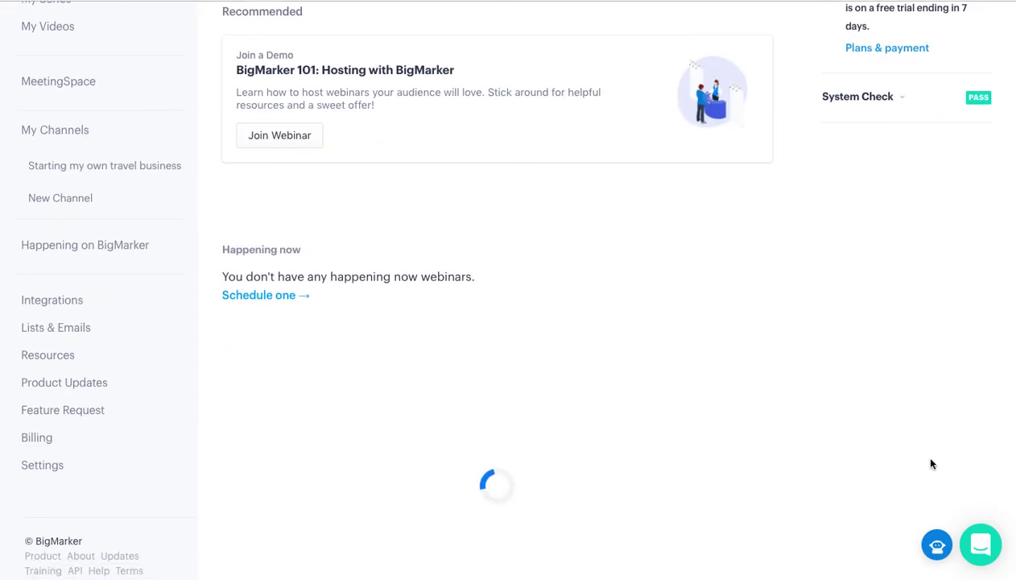
pyautogui.click(937, 545)
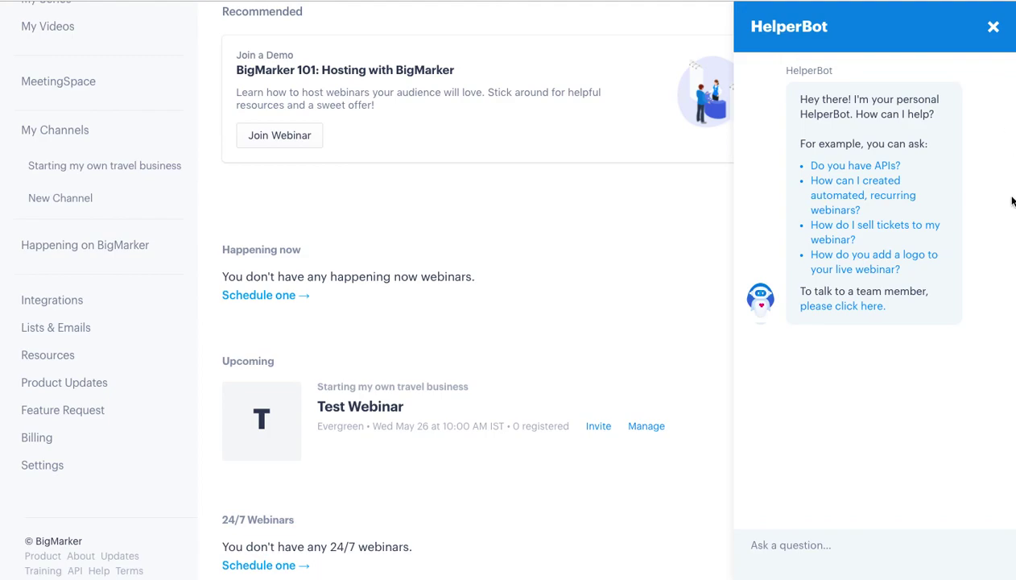
pyautogui.click(992, 29)
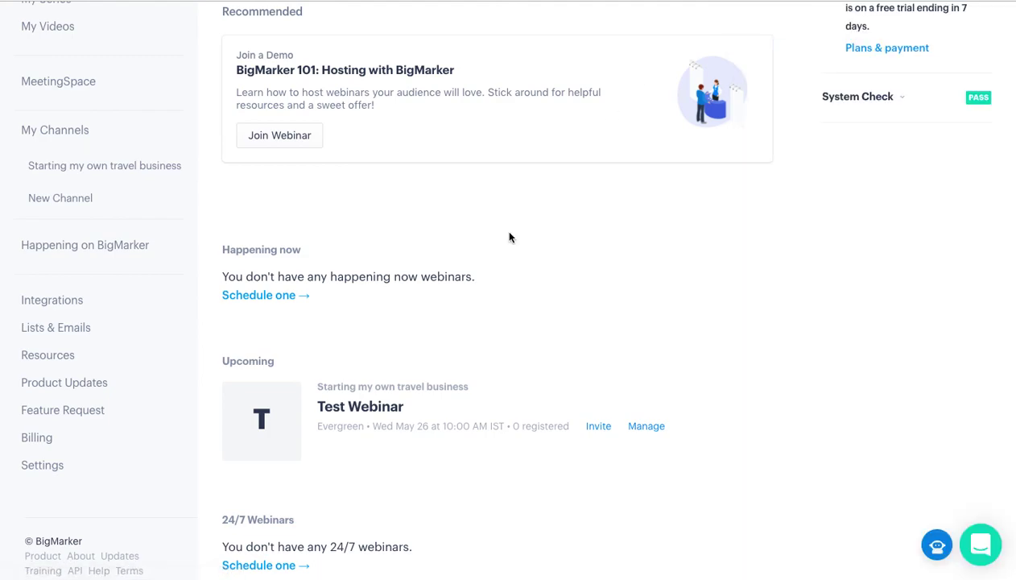
pyautogui.scroll(3, 509, 237)
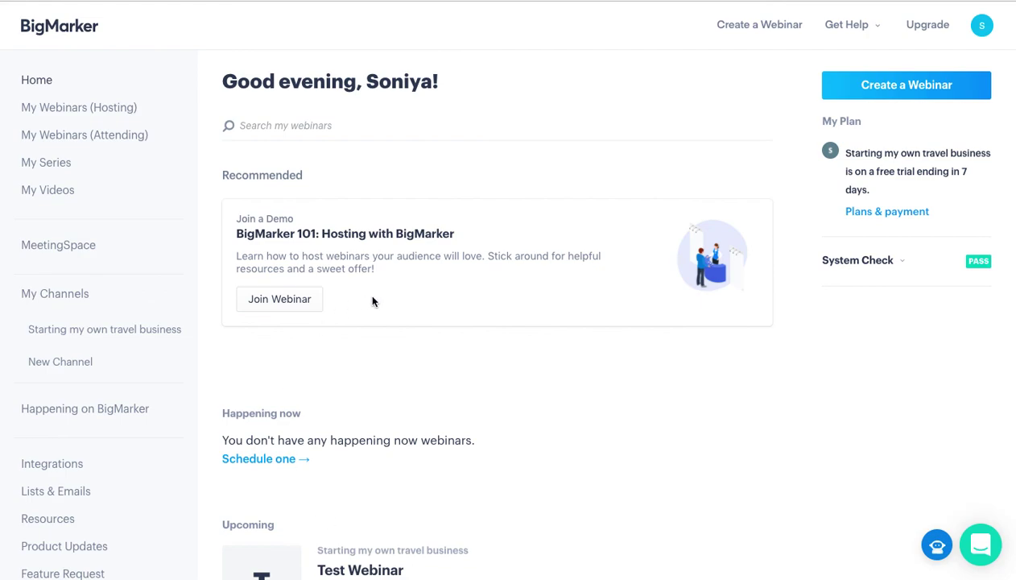
pyautogui.scroll(-5, 123, 304)
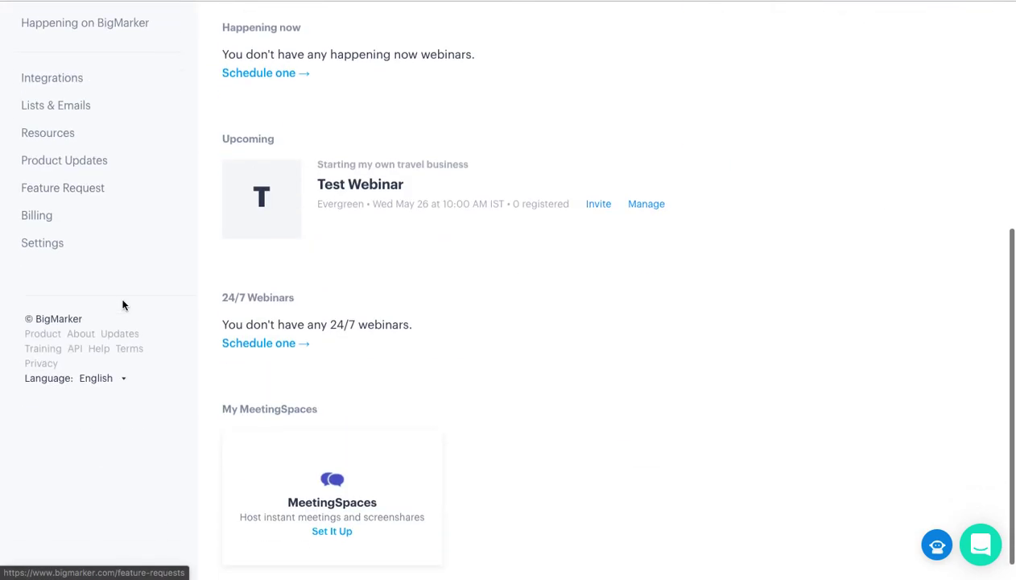
pyautogui.scroll(5, 220, 198)
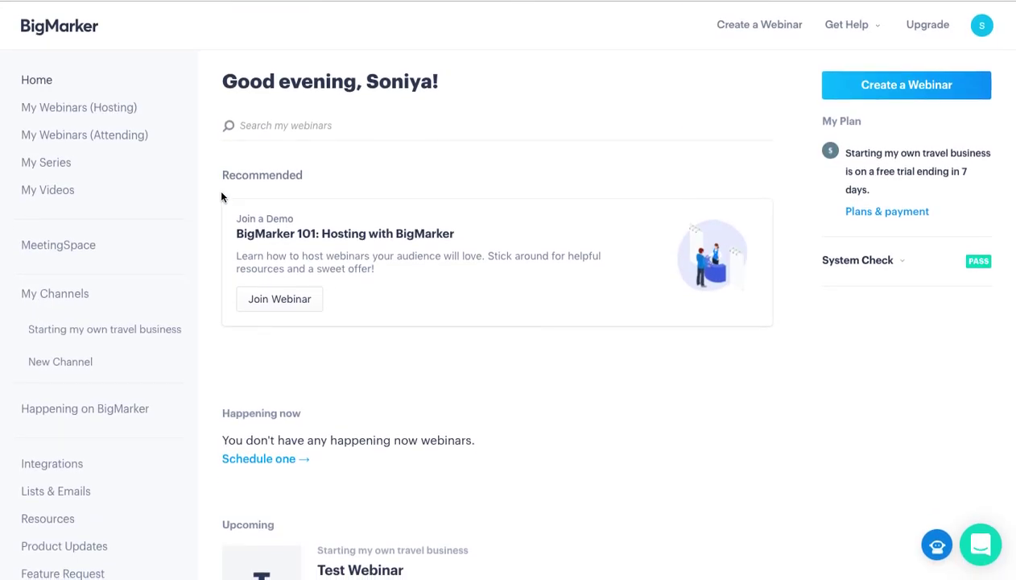